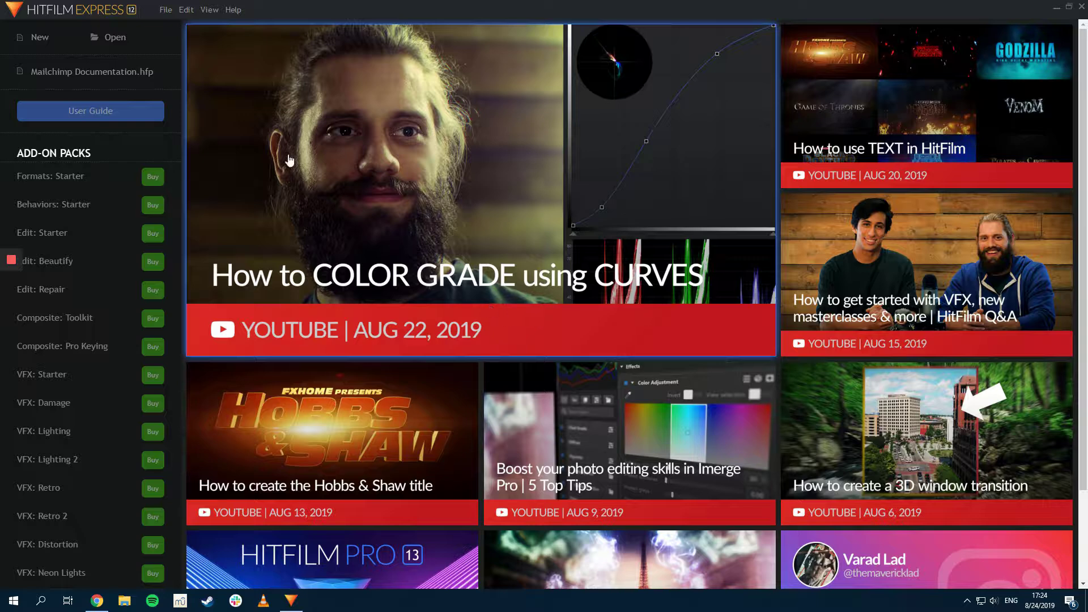
Create a new project with the 1080p Full HD @ 30 fps template and a duration of 00:05:00:00.
click(167, 10)
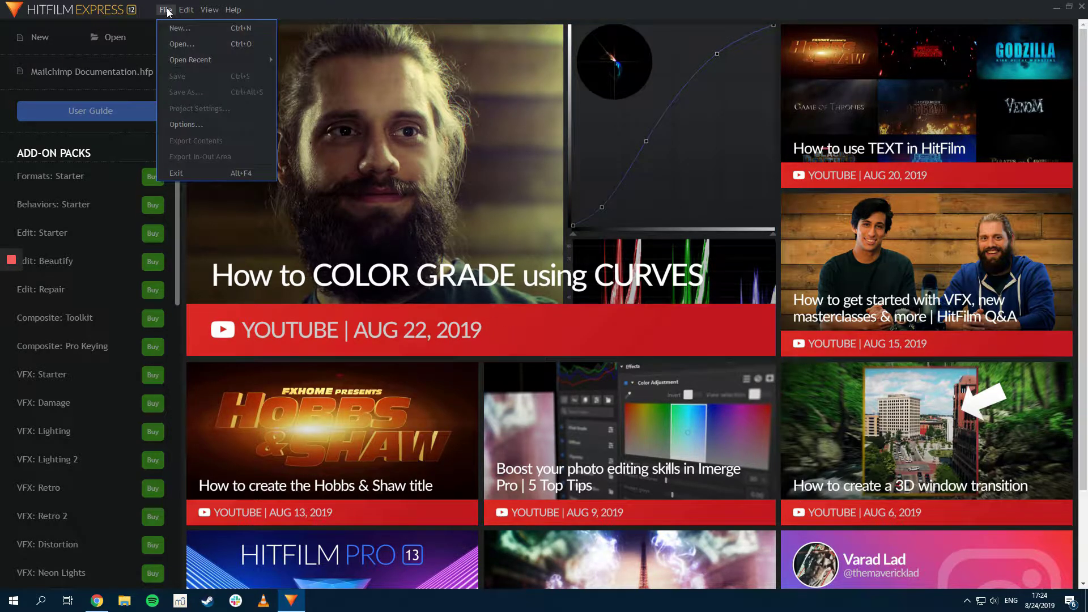
click(167, 31)
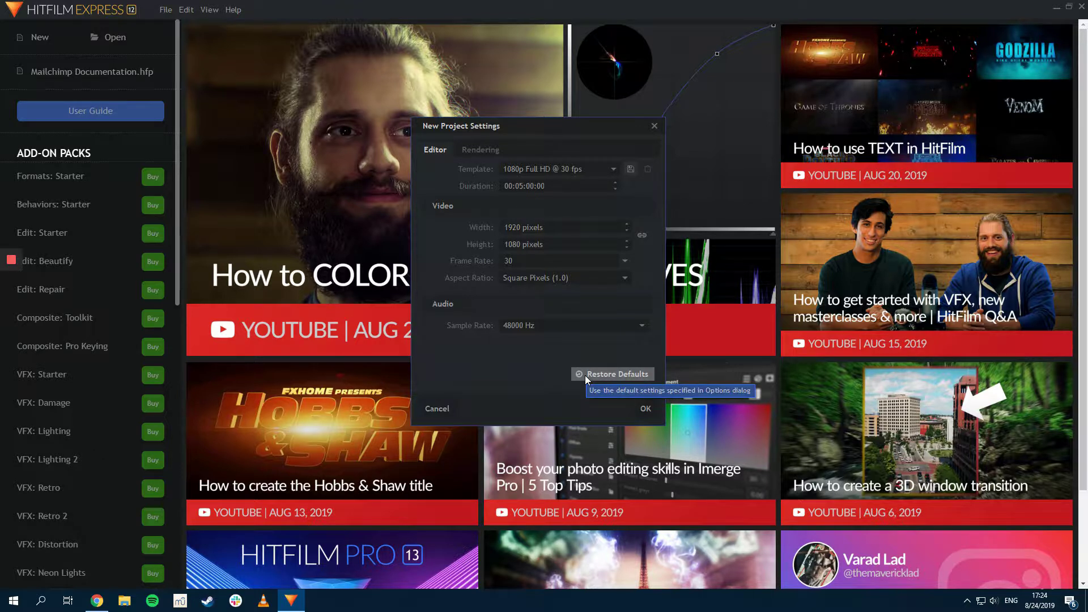
click(639, 410)
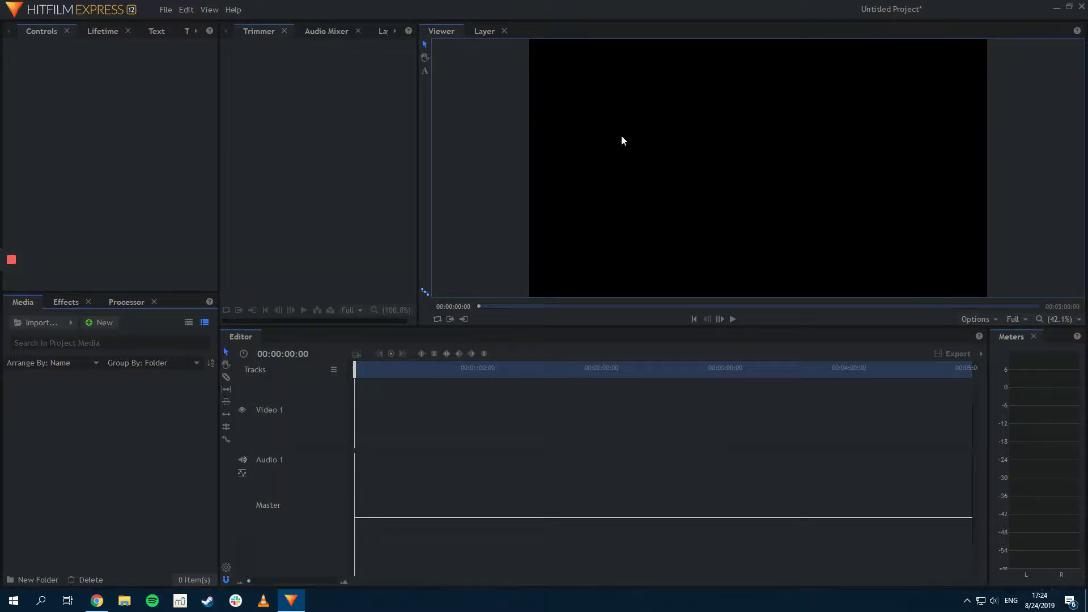
click(481, 33)
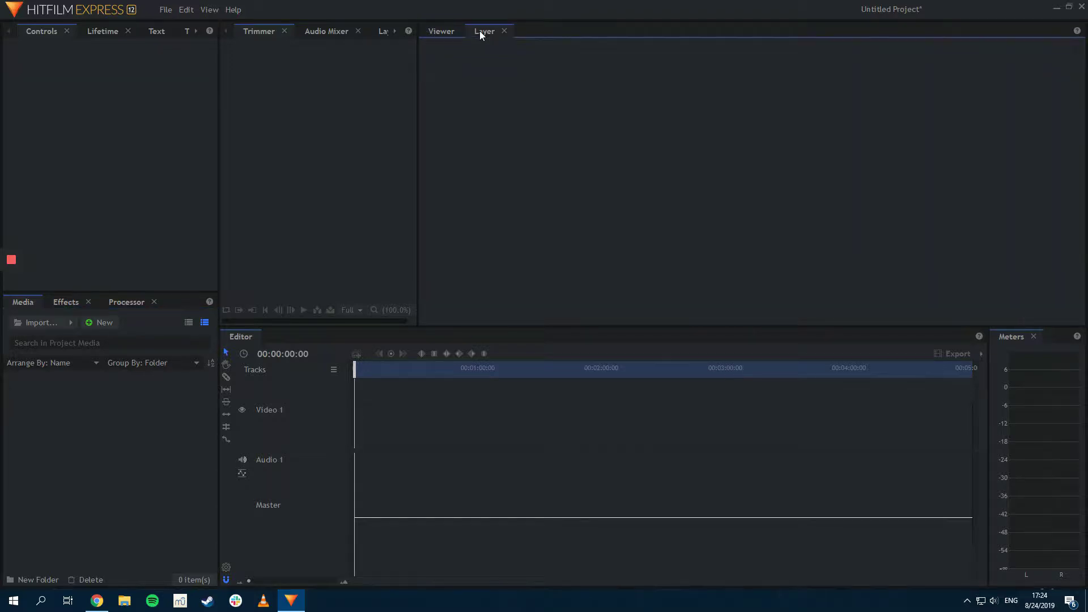
click(445, 33)
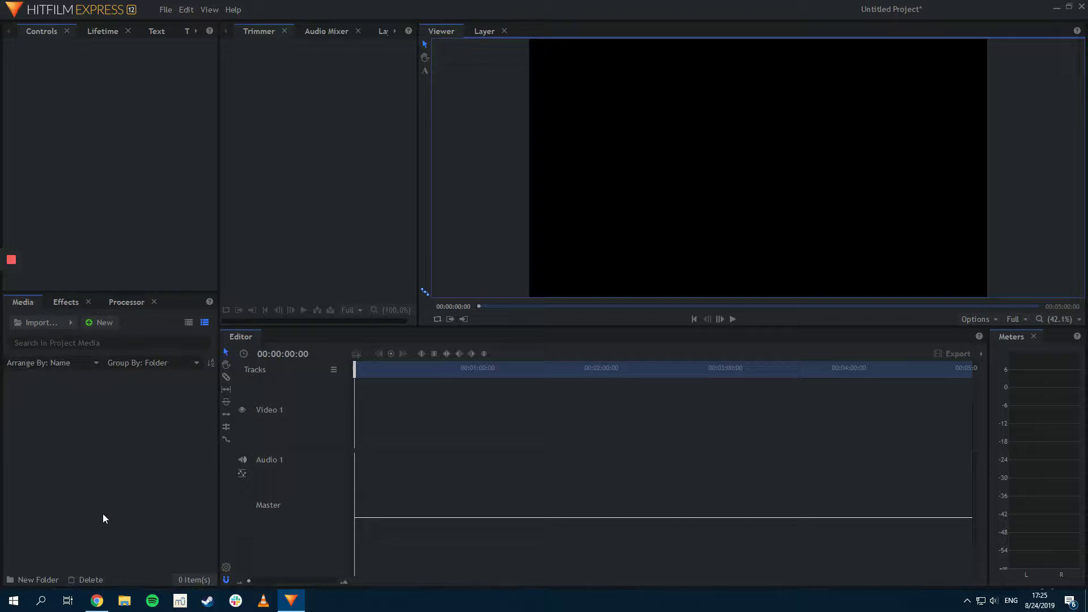
Import the Week 2 Mailchimp Email Campaign video from the Week 2 folder into the project media.
click(66, 325)
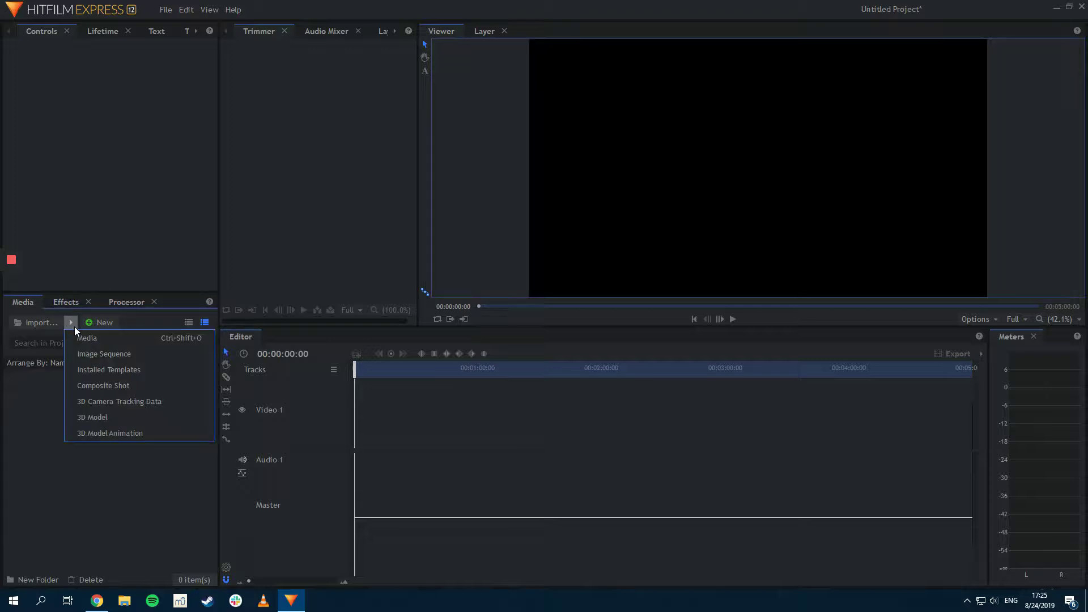
click(90, 351)
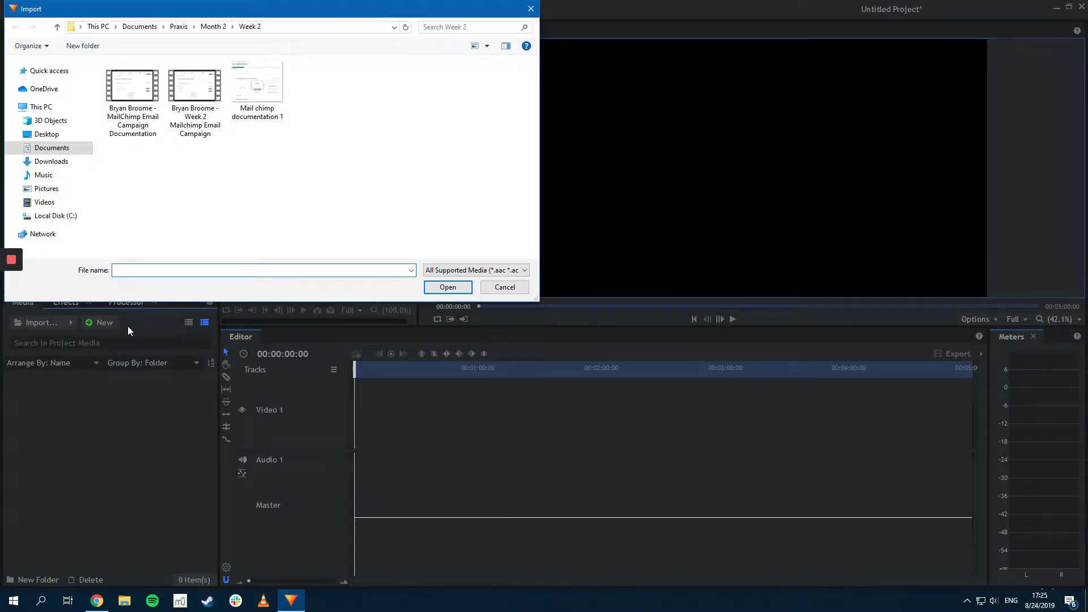
double_click(214, 135)
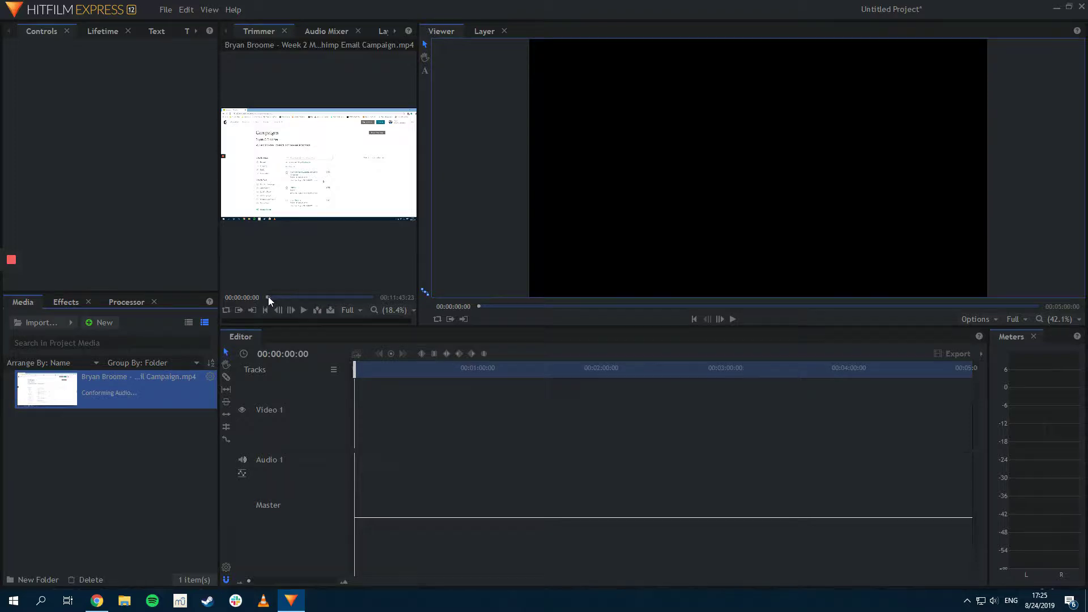
Set the campaign video's out point to 00:03:47:04 in the trimmer and insert the trimmed clip into the timeline.
drag(268, 297, 298, 297)
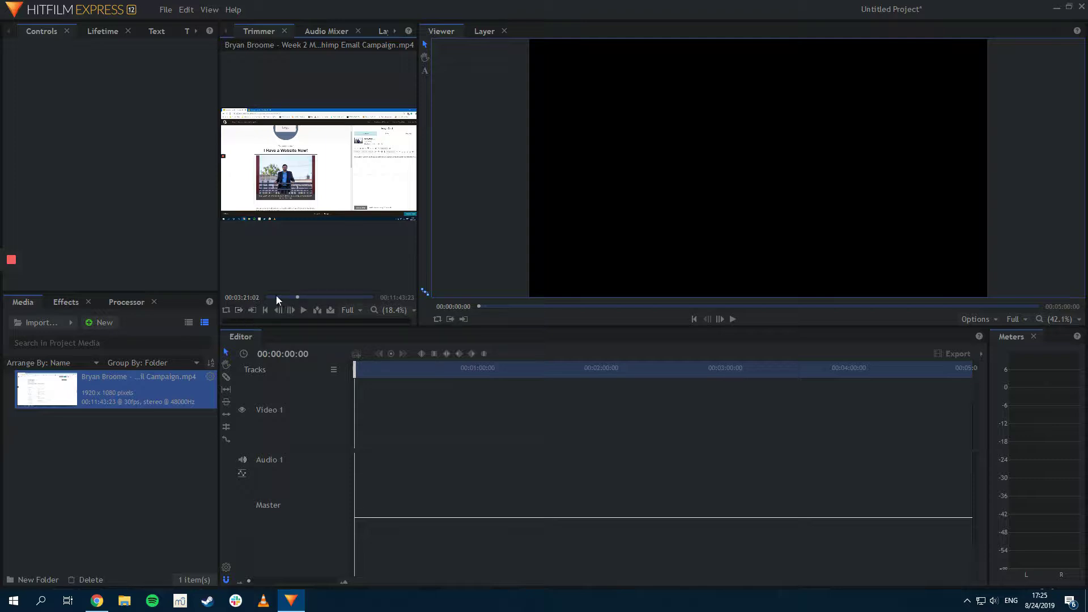
drag(300, 296, 236, 306)
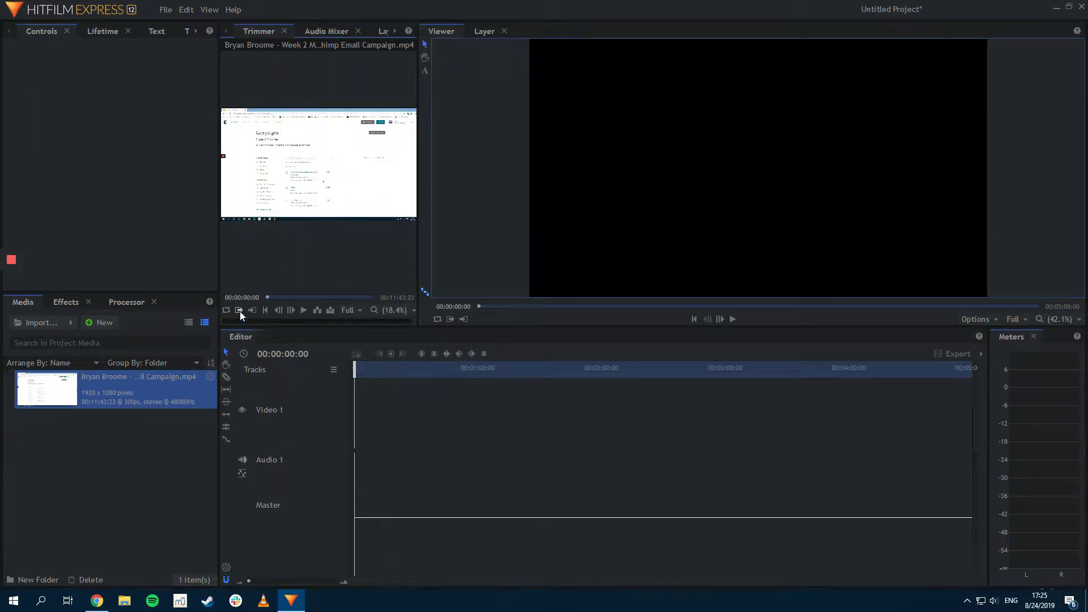
click(300, 297)
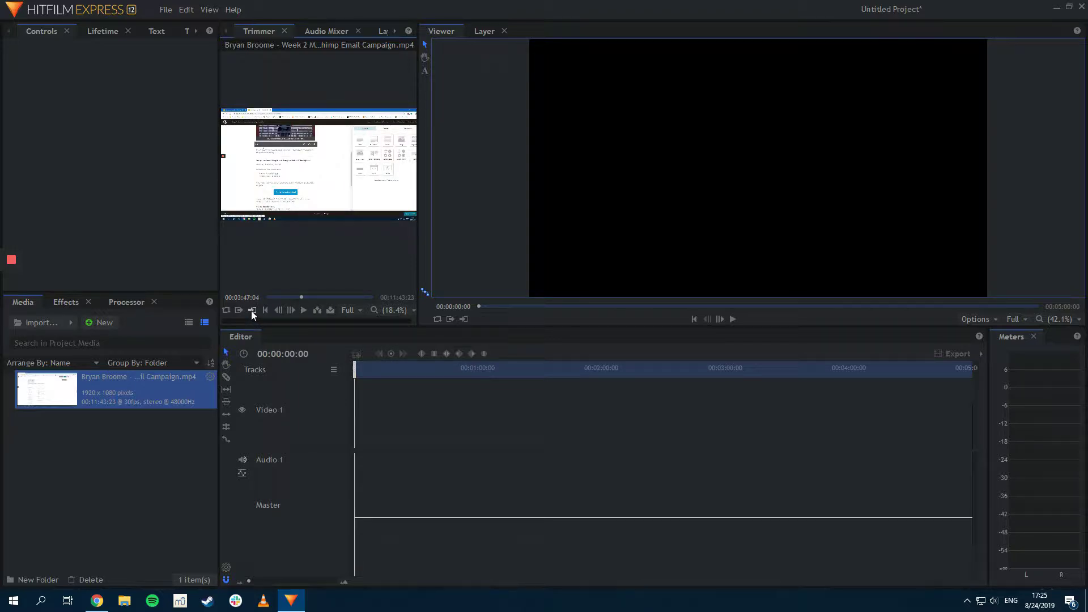
click(251, 310)
click(319, 309)
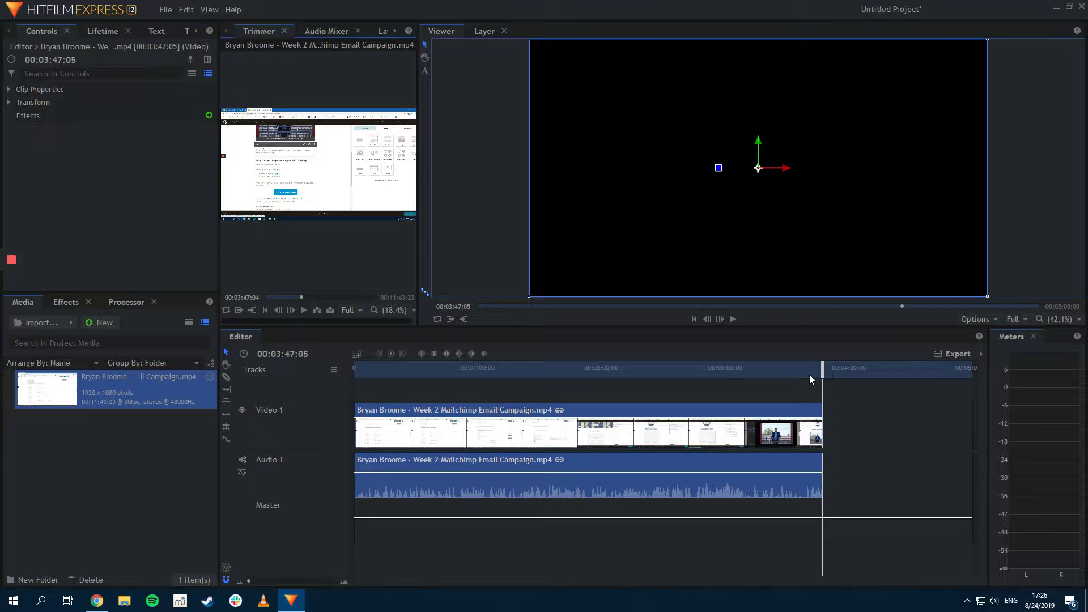
Slice the timeline clip at 00:01:13:01 and again at 00:01:33:20.
click(542, 443)
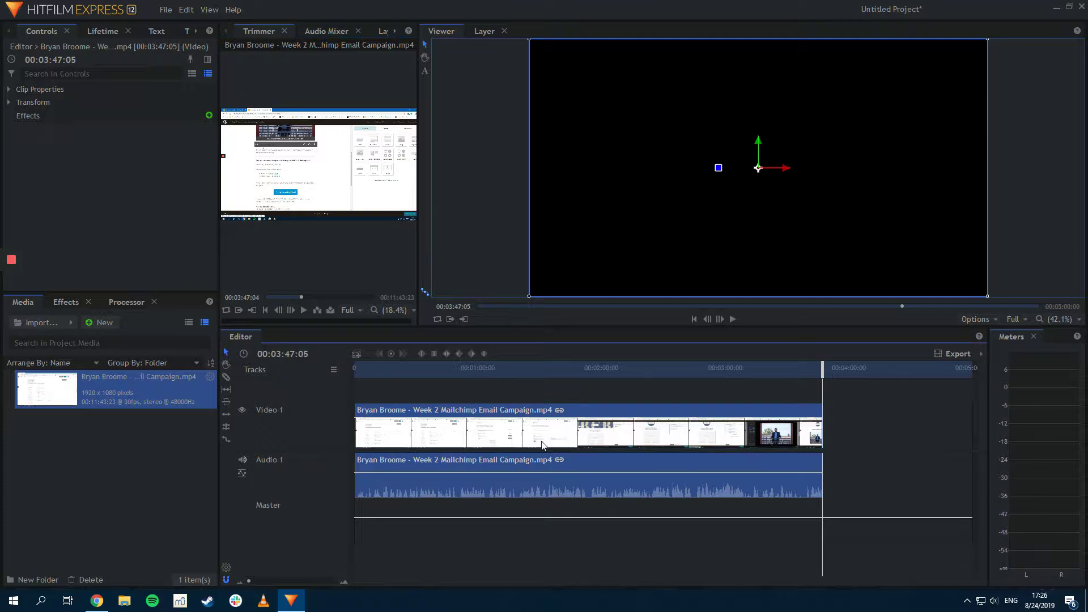
drag(658, 307, 613, 306)
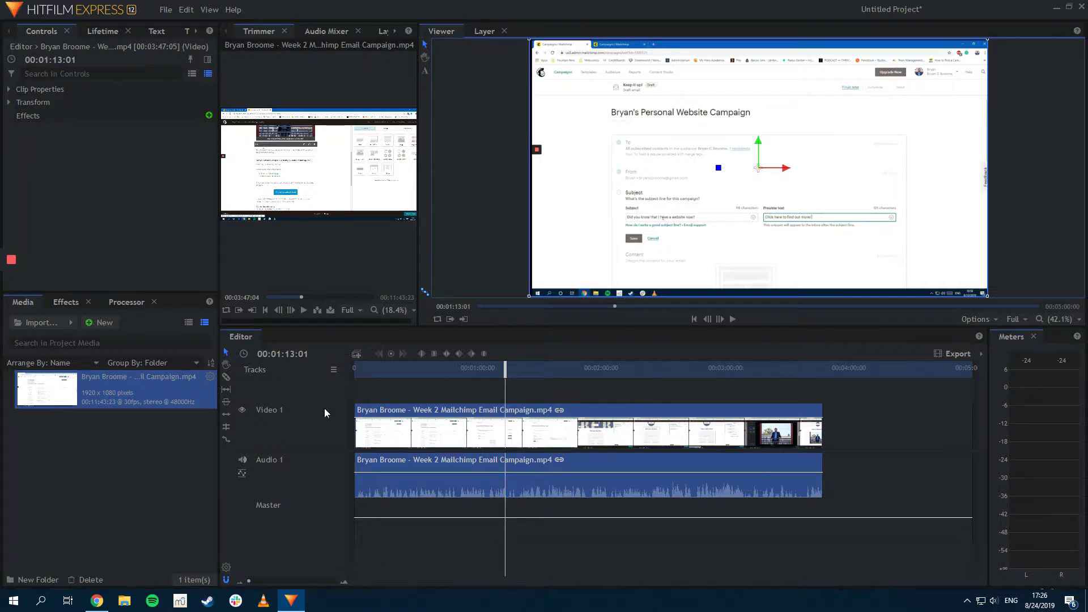
click(227, 379)
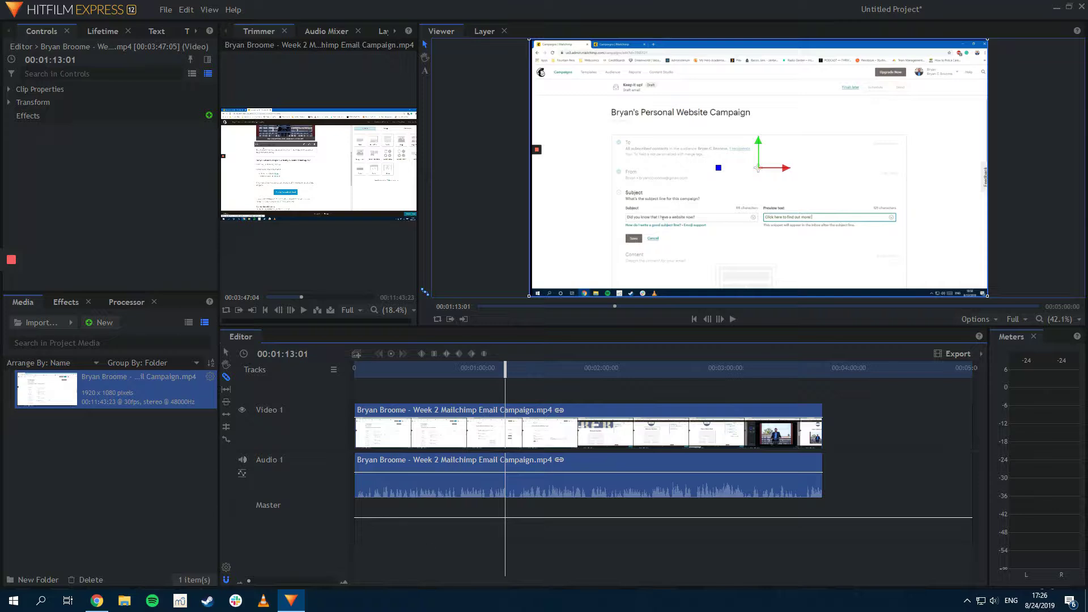
click(506, 411)
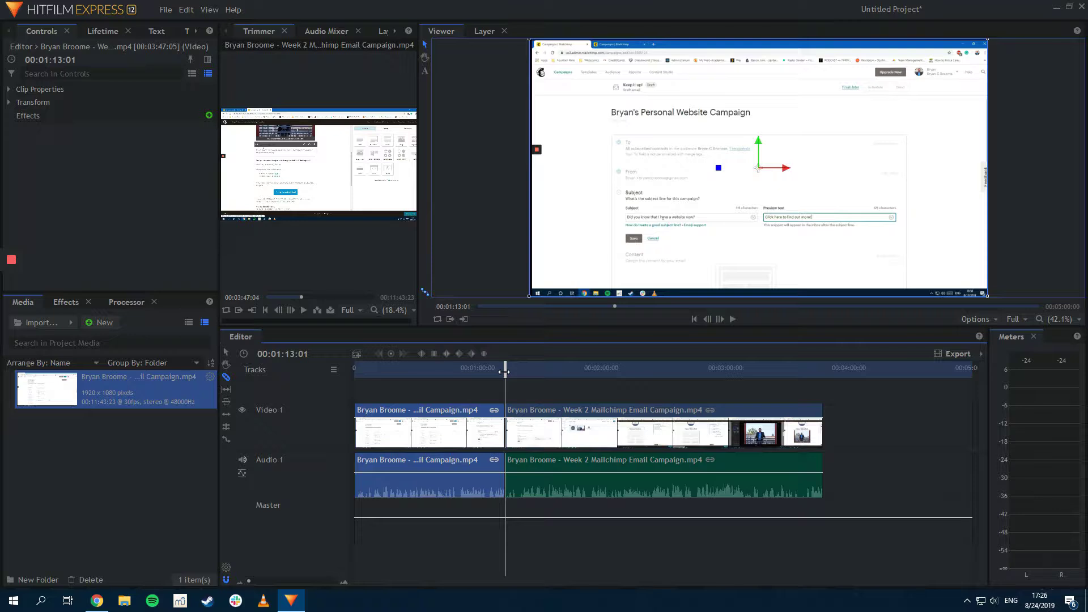
drag(504, 371, 546, 380)
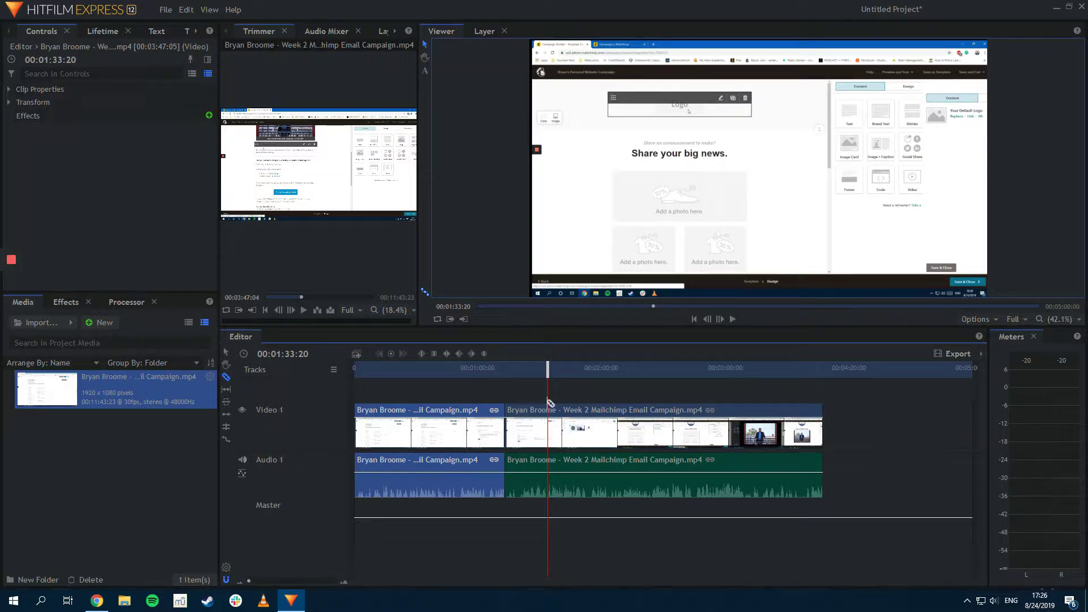
click(550, 403)
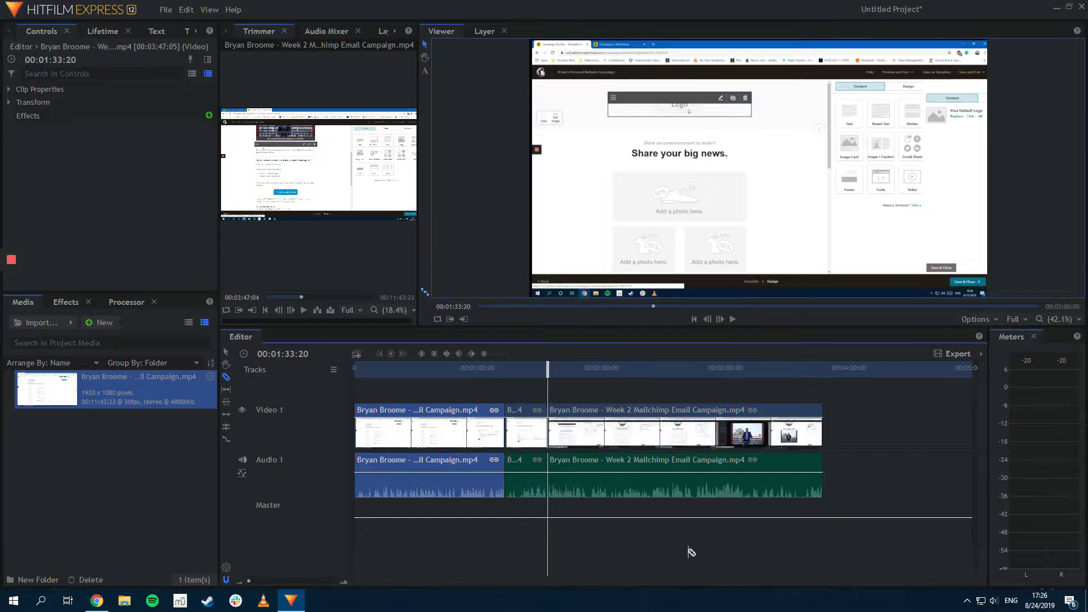
Delete the short middle segment between the two cuts, including its linked audio.
click(226, 363)
drag(547, 375, 556, 377)
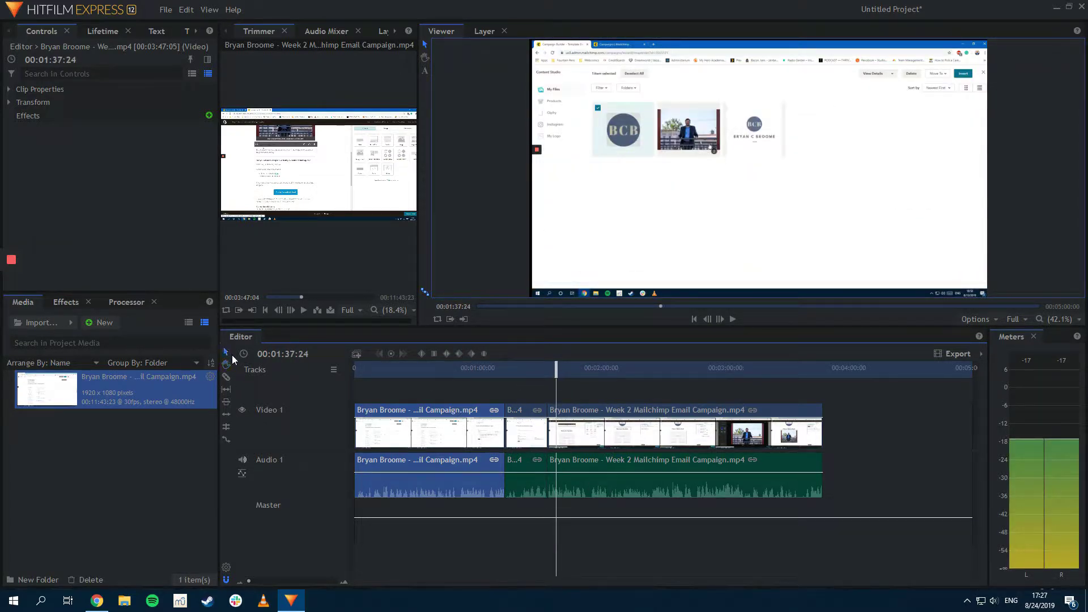
click(528, 426)
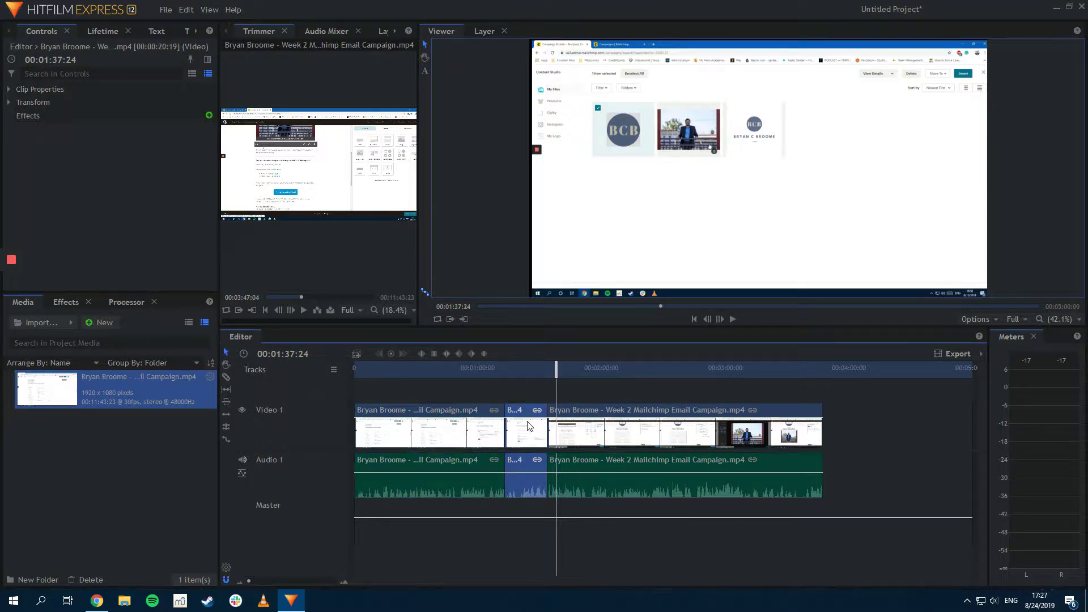
key(Delete)
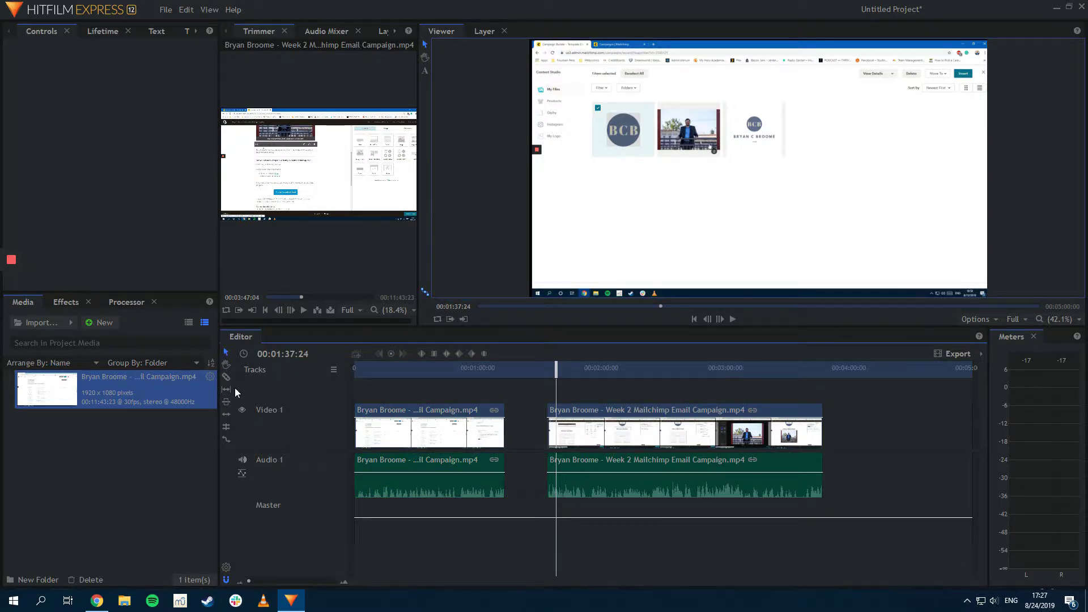
Close the timeline gap by moving the second clip against the end of the first clip.
click(226, 364)
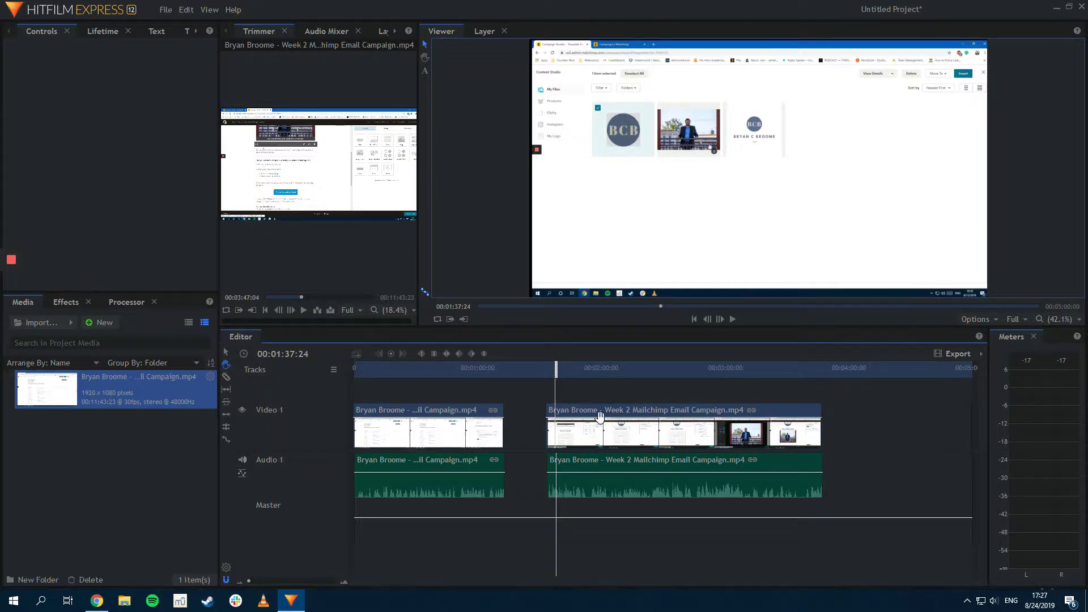
click(225, 352)
click(639, 412)
click(226, 364)
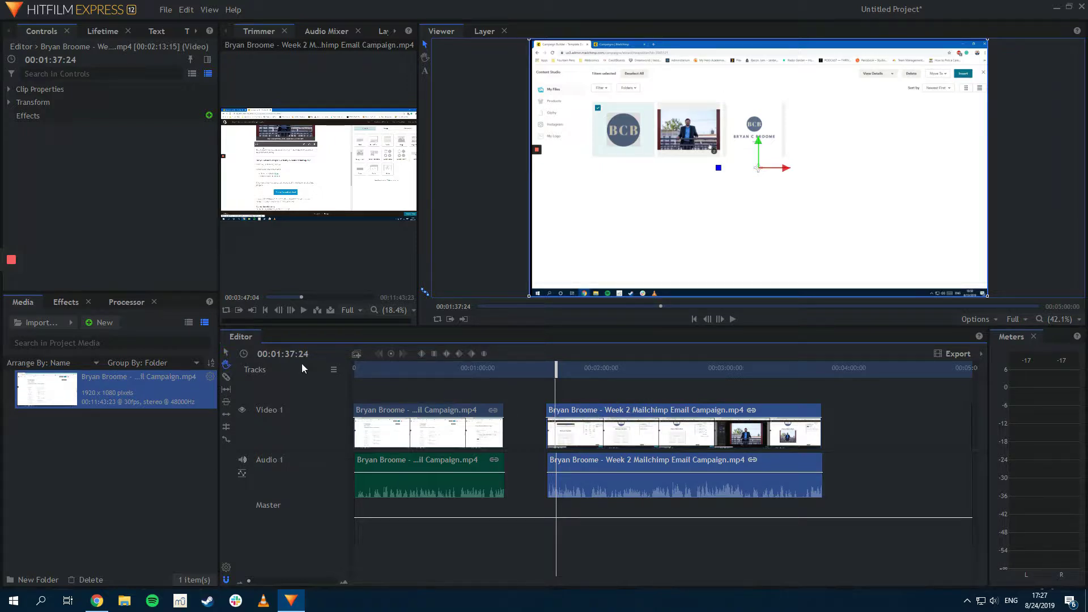
click(226, 352)
drag(573, 414, 536, 412)
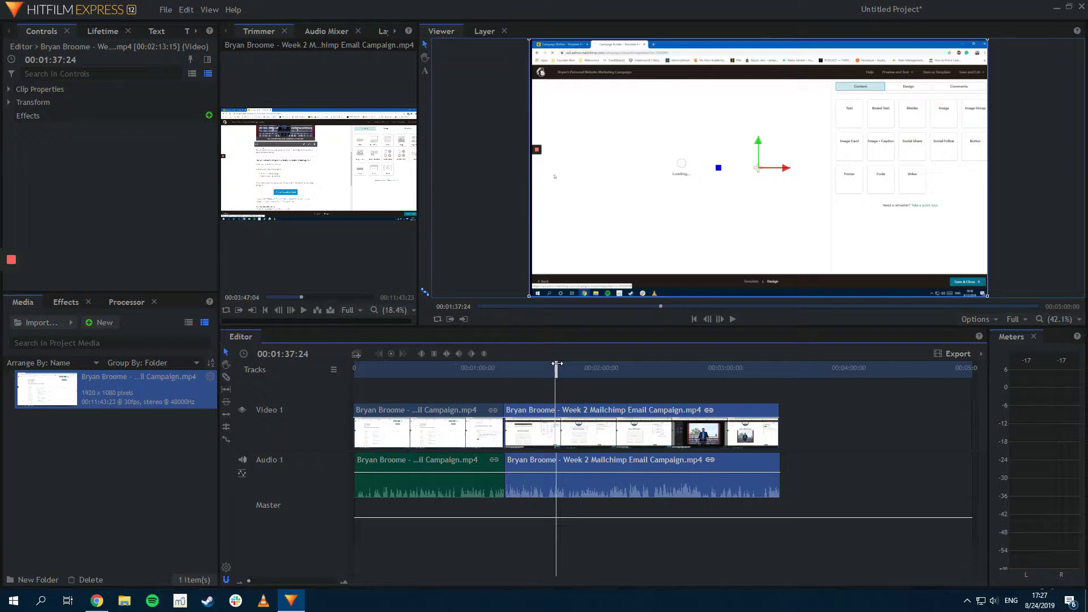
Play back the timeline across the join between the two clips to check the cut.
drag(557, 363, 498, 369)
key(space)
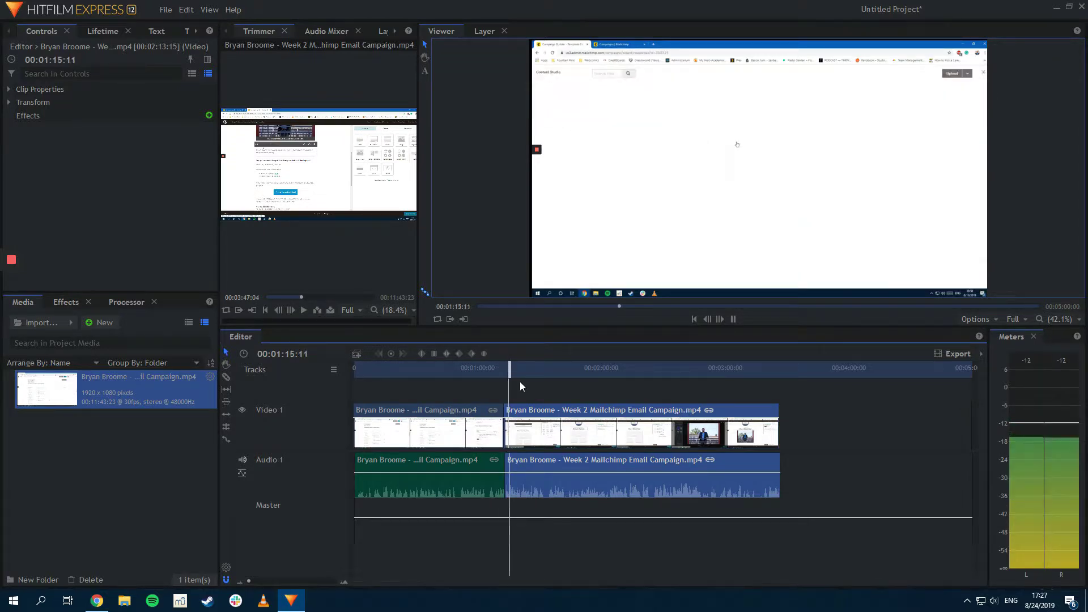
key(space)
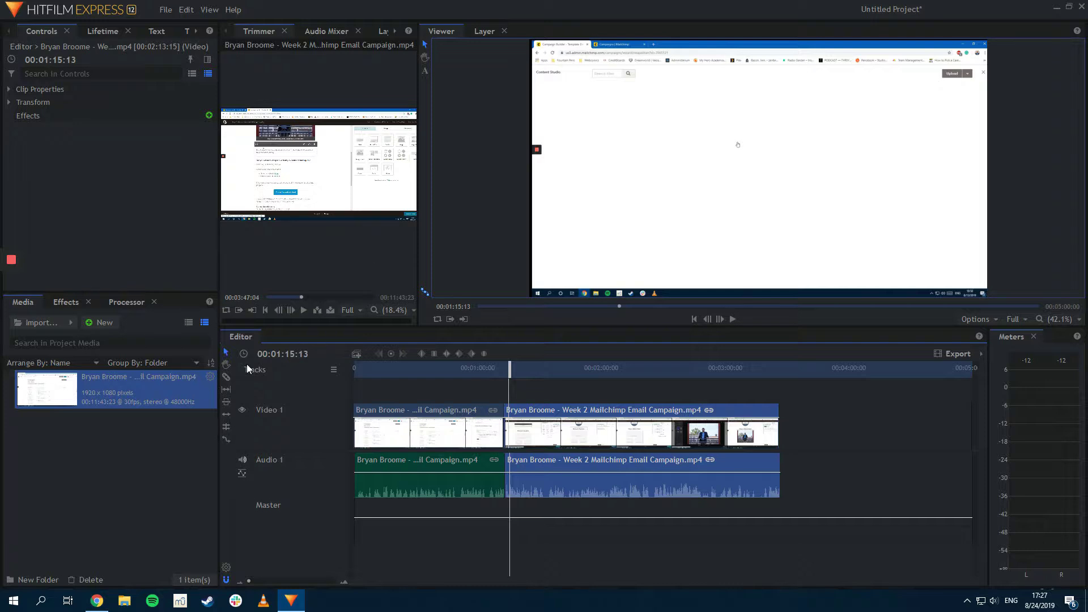
Add an Additive Dissolve video transition at the join between the two clips.
click(55, 304)
scroll(57, 426, down, 5)
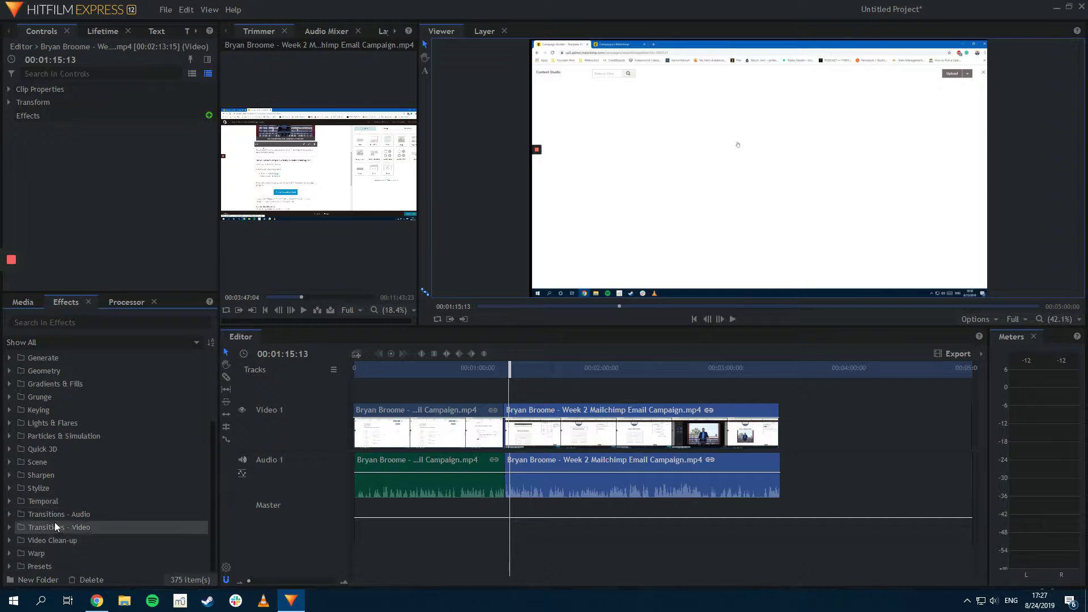
click(9, 527)
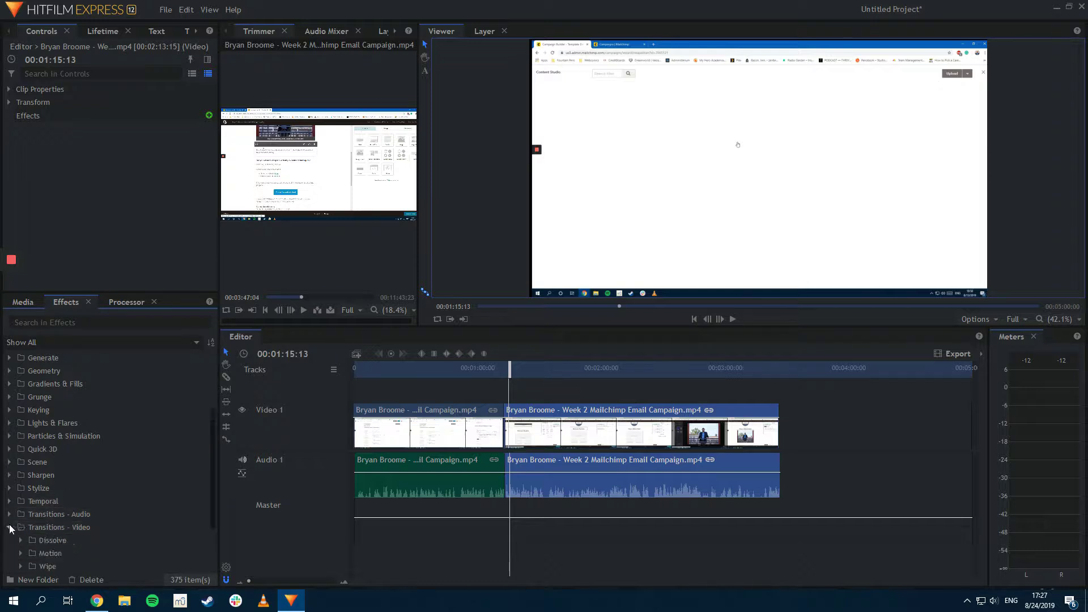
scroll(29, 529, down, 2)
click(21, 462)
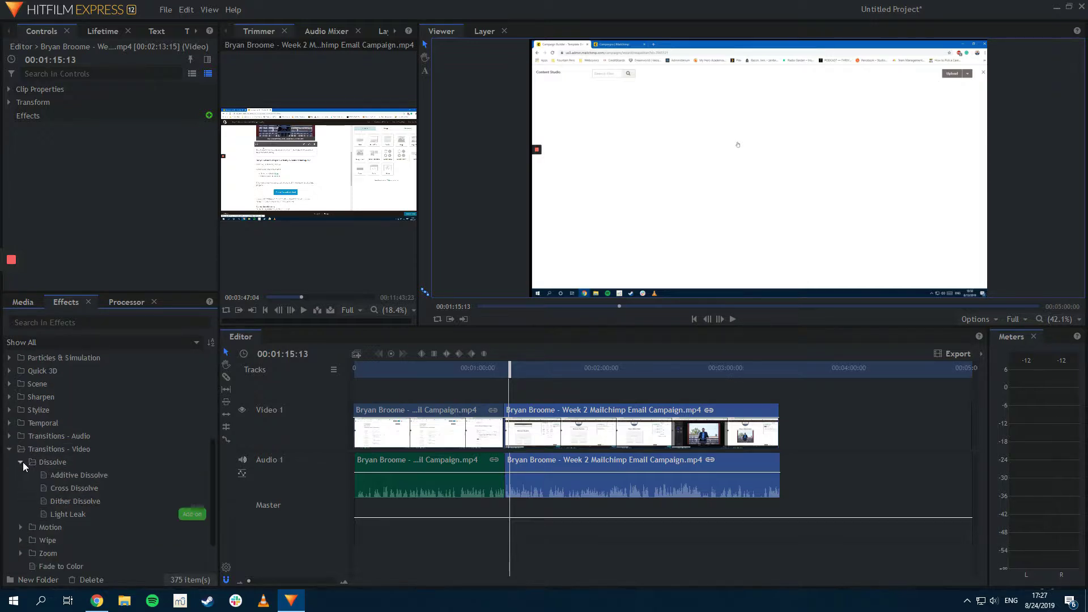
mouse_move(90, 478)
mouse_down()
mouse_move(330, 491)
mouse_move(504, 423)
mouse_up()
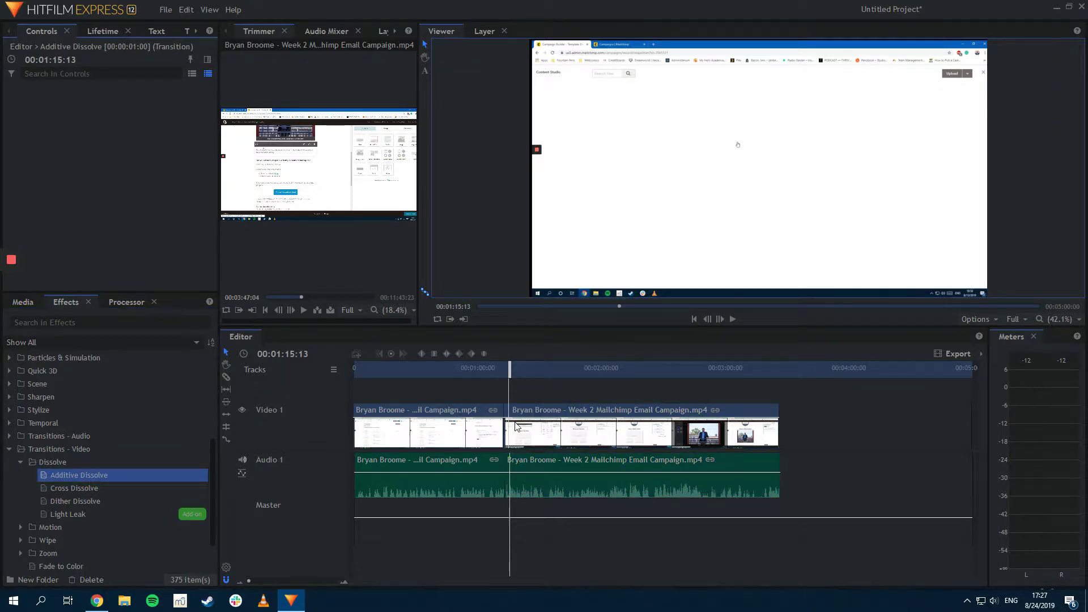
Play the timeline from 00:01:10:07 through the dissolve transition, and move the playhead to 00:02:10:29.
click(507, 370)
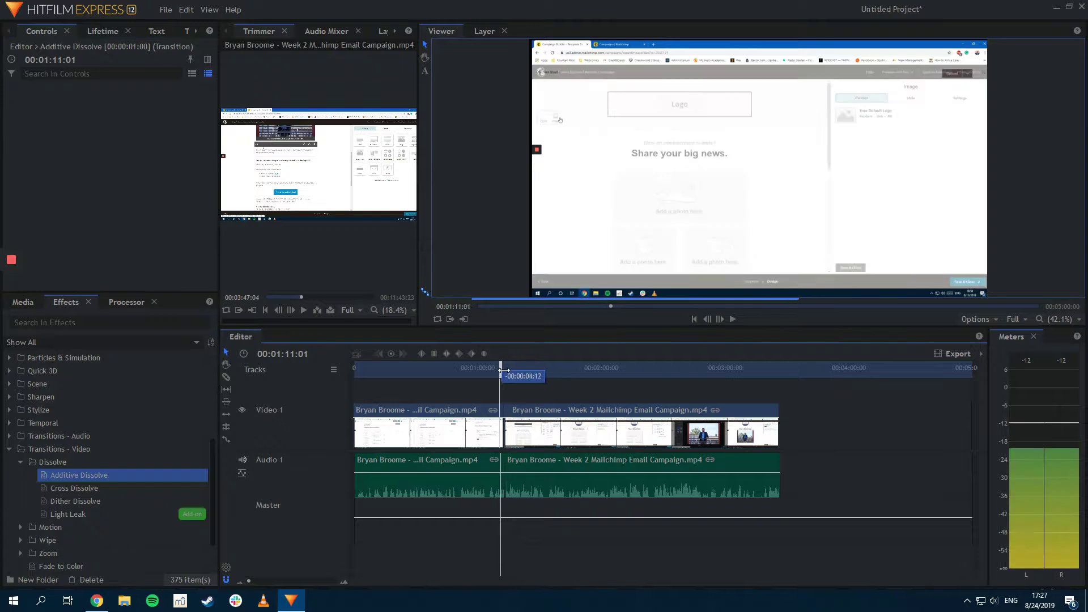
drag(507, 370, 499, 370)
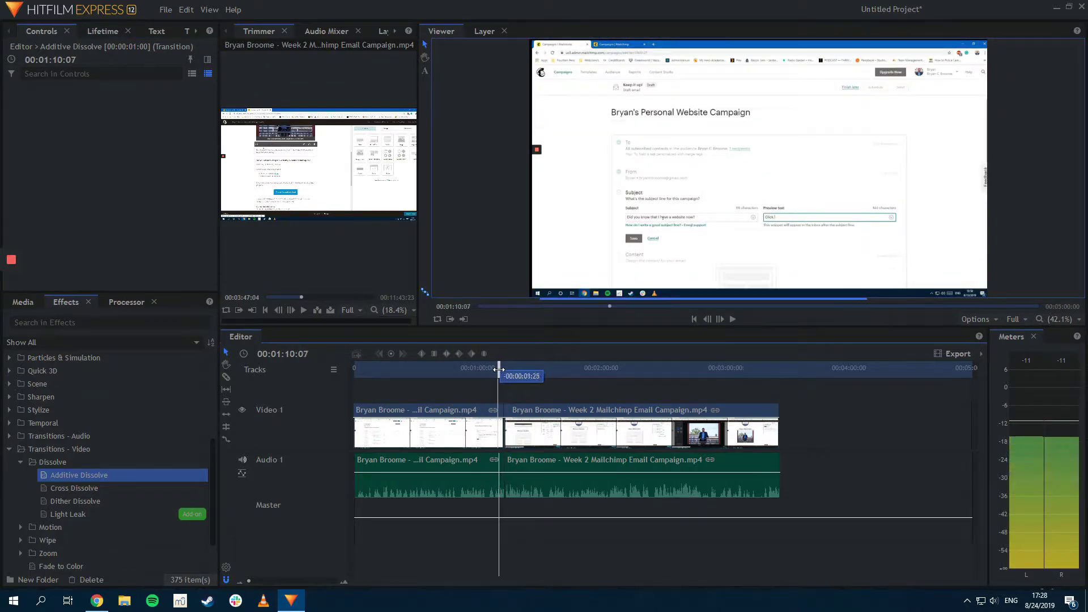
key(space)
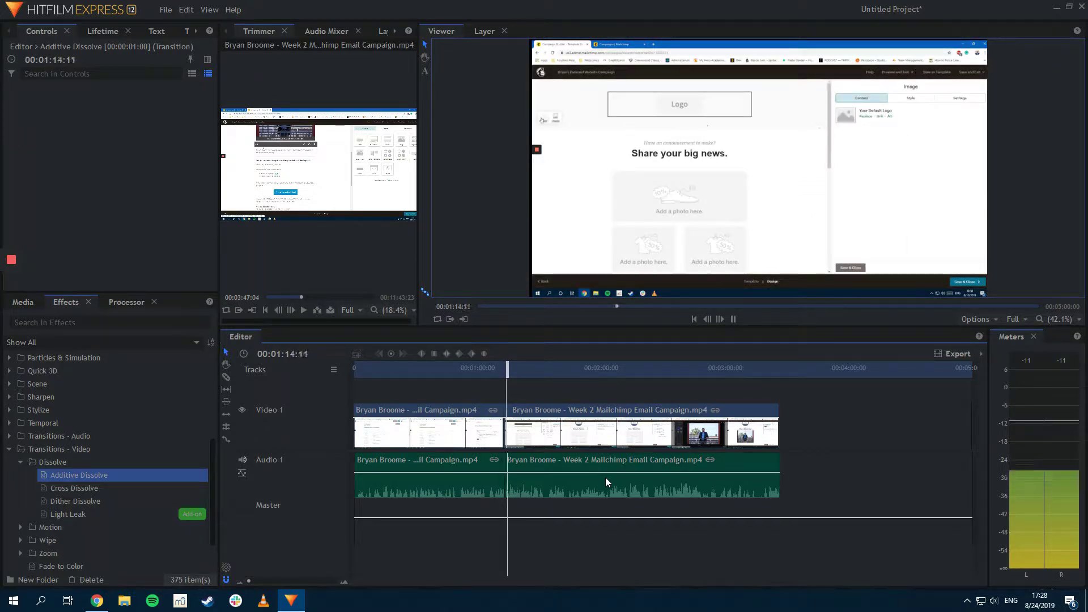
key(space)
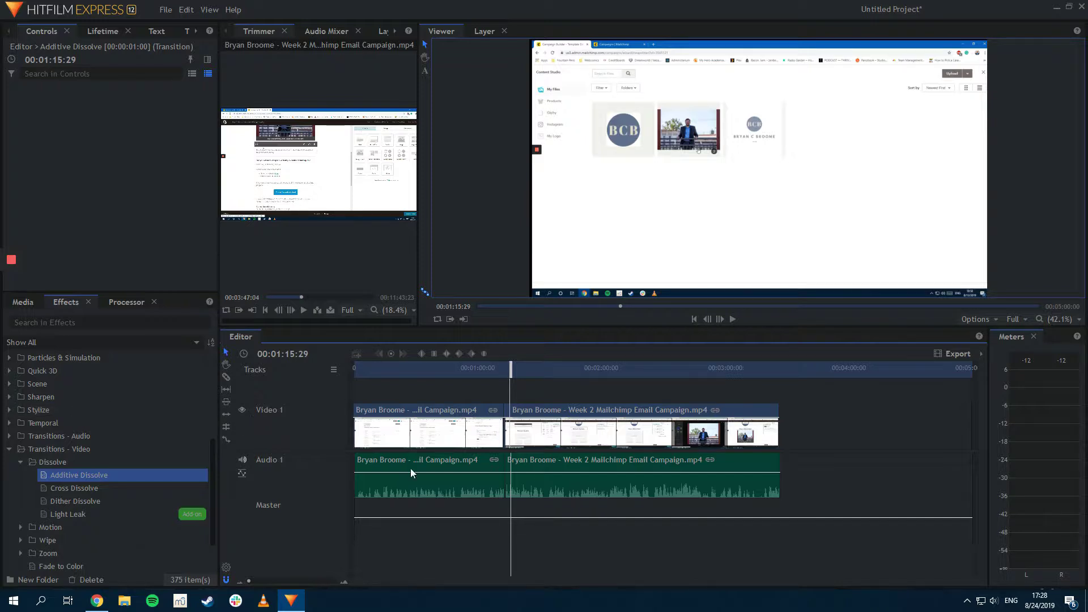
drag(510, 368, 624, 391)
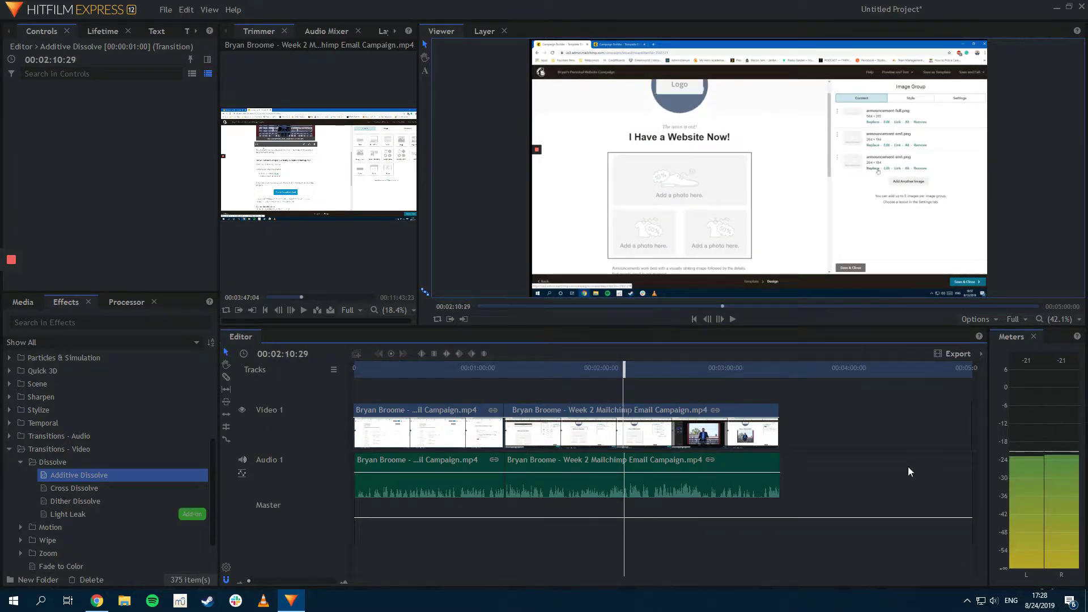
Set the timeline's out point at 00:03:26:18, at the end of the second clip.
click(963, 354)
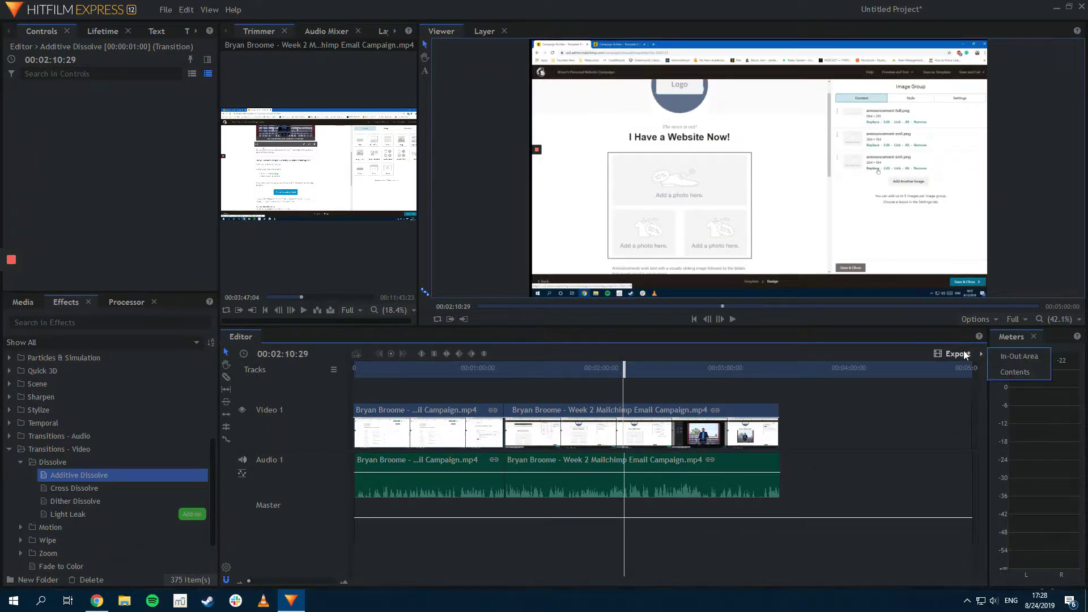
click(963, 352)
drag(650, 367, 781, 375)
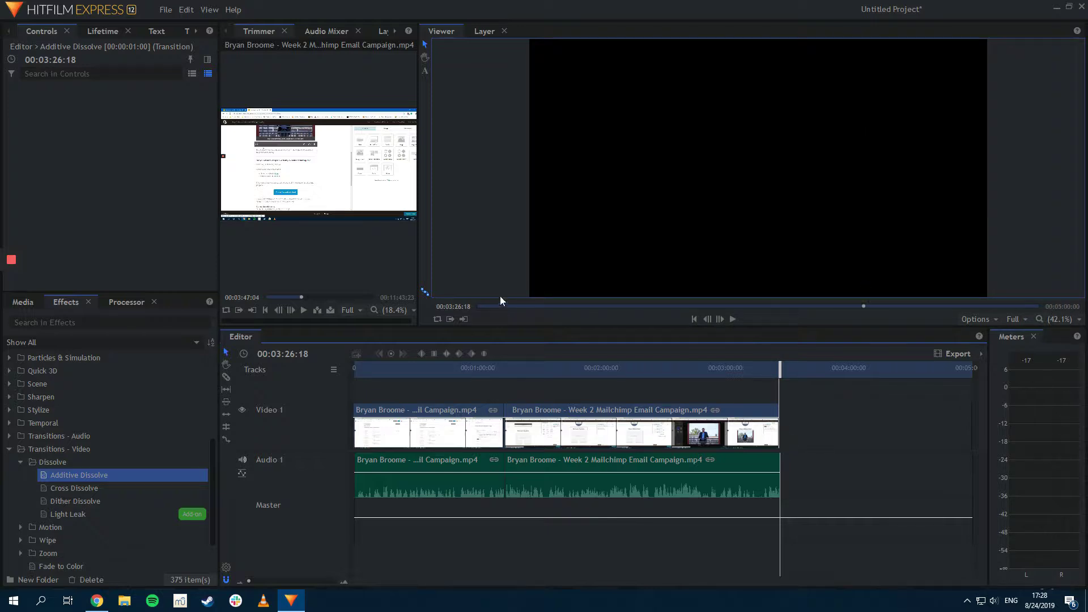
click(462, 320)
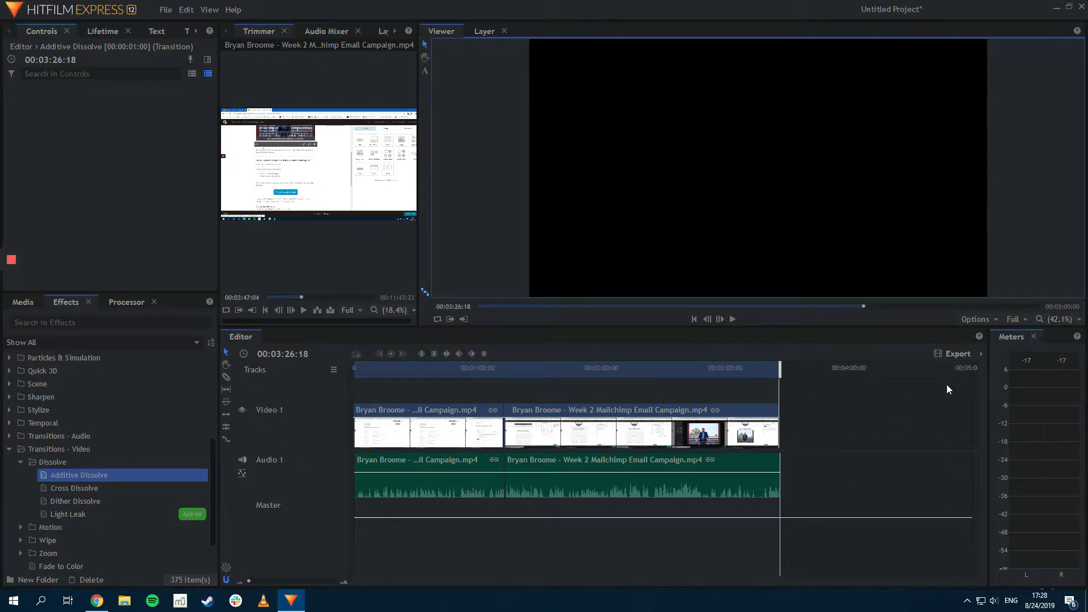
Add the timeline's In-Out Area to the export queue and go to the Export screen.
click(956, 355)
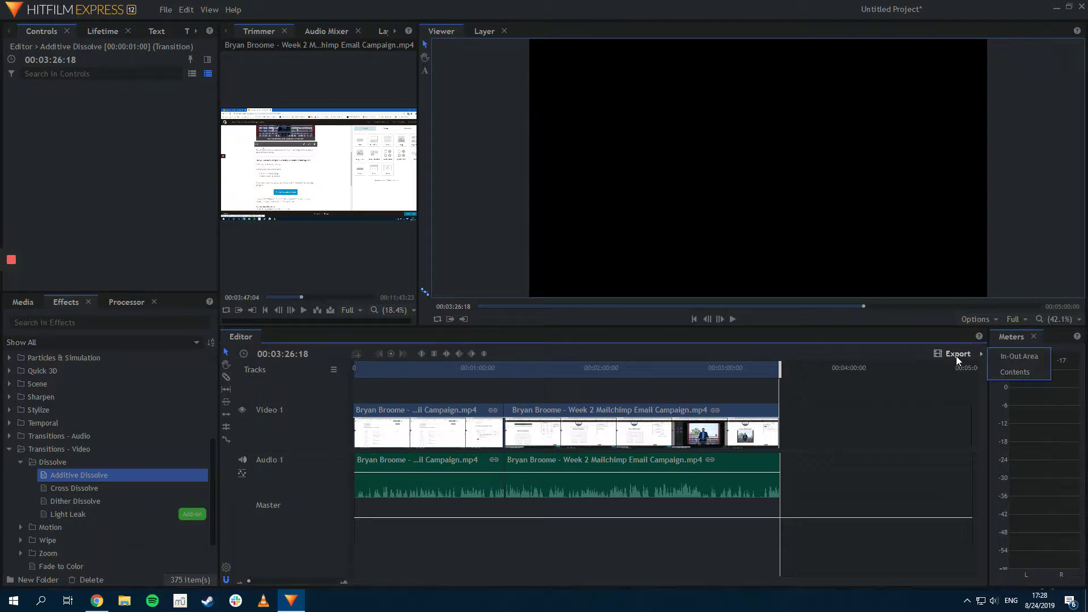
click(1009, 358)
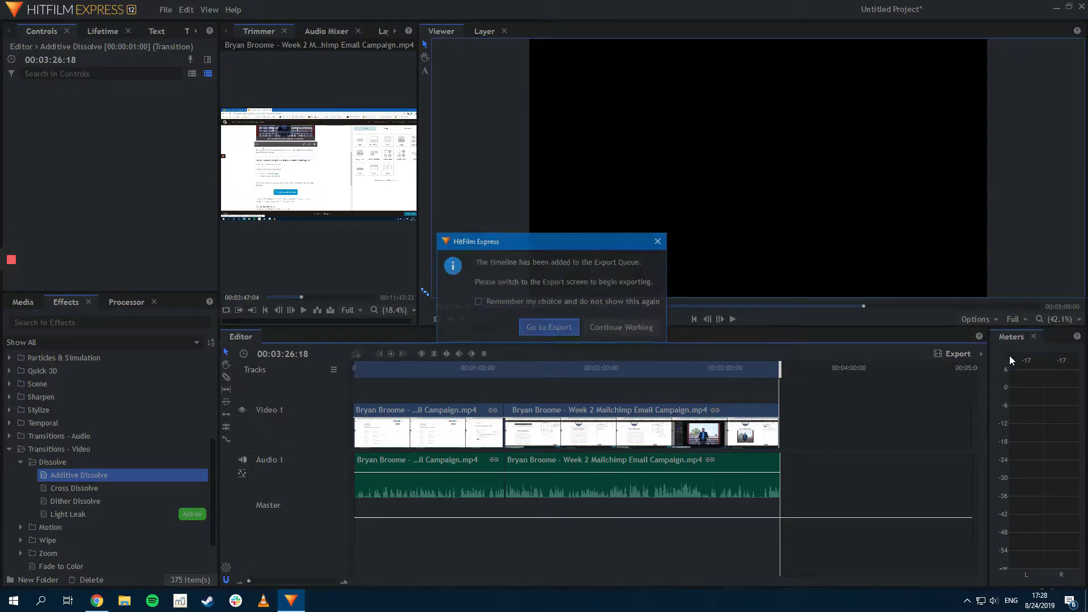
click(561, 328)
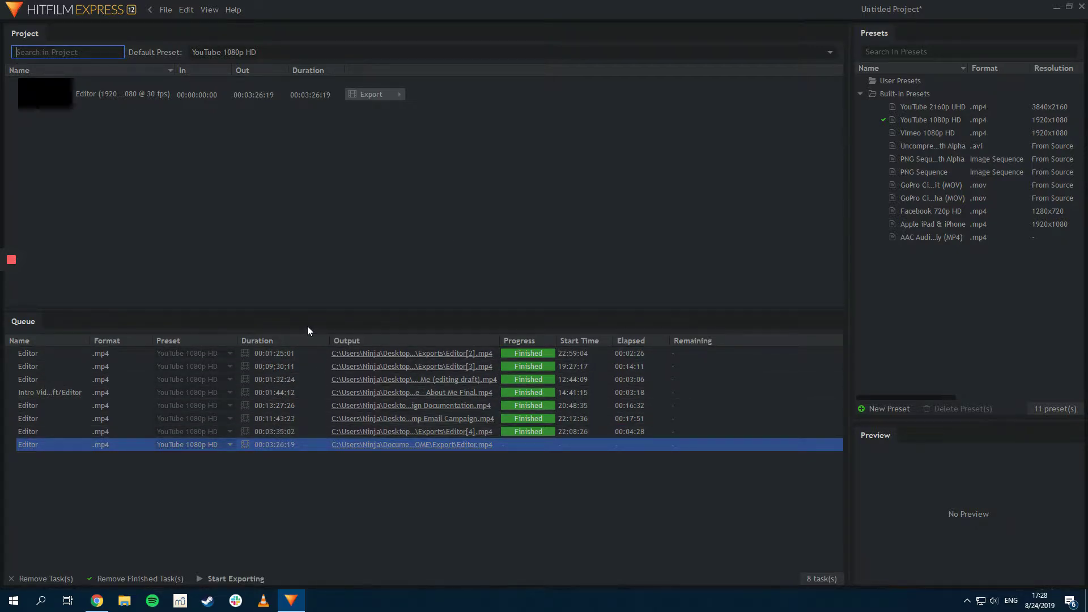
Save the queued Editor task's output as an MP4 named Editor in the FXHOME Export folder and start exporting.
click(575, 446)
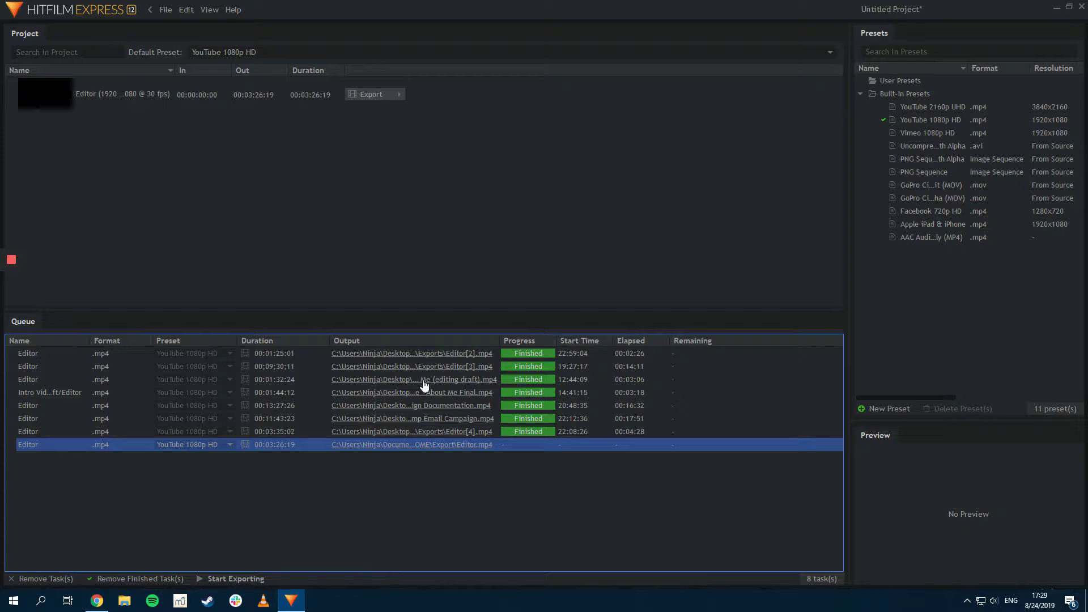
click(398, 94)
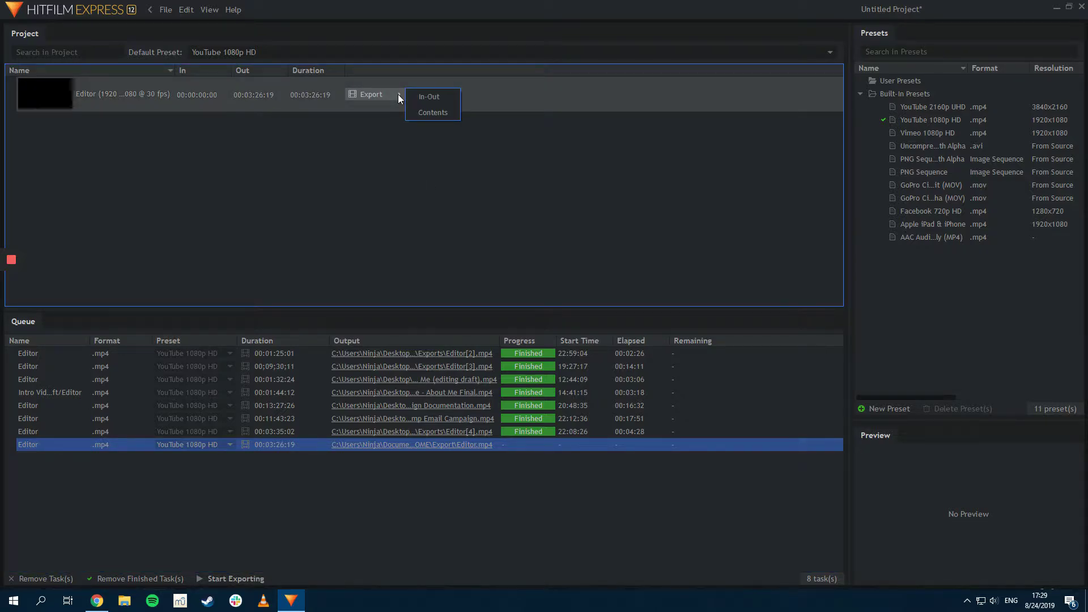
click(301, 122)
click(381, 445)
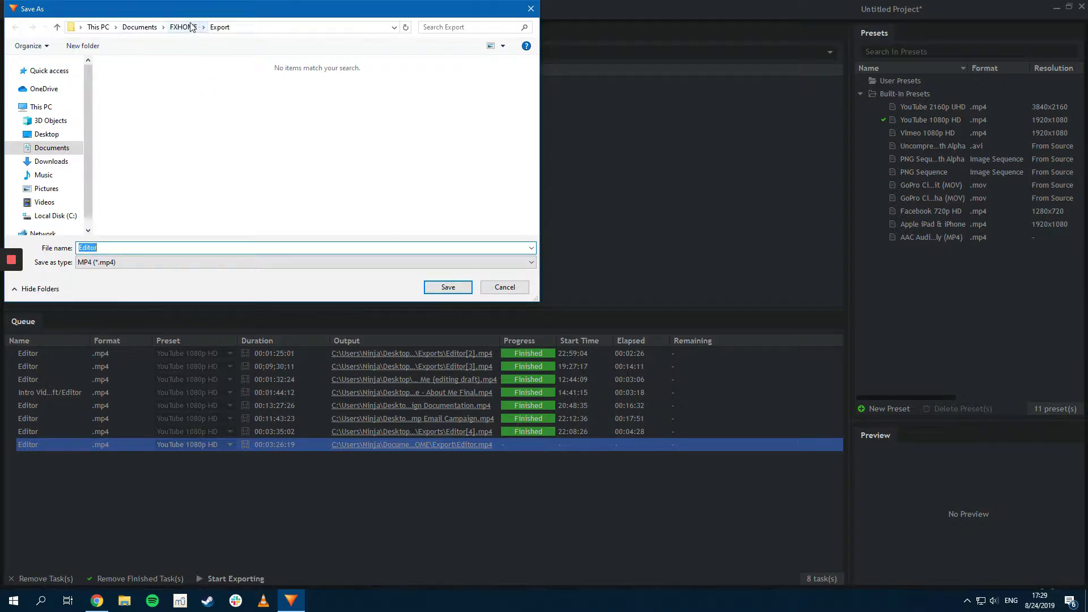
click(458, 288)
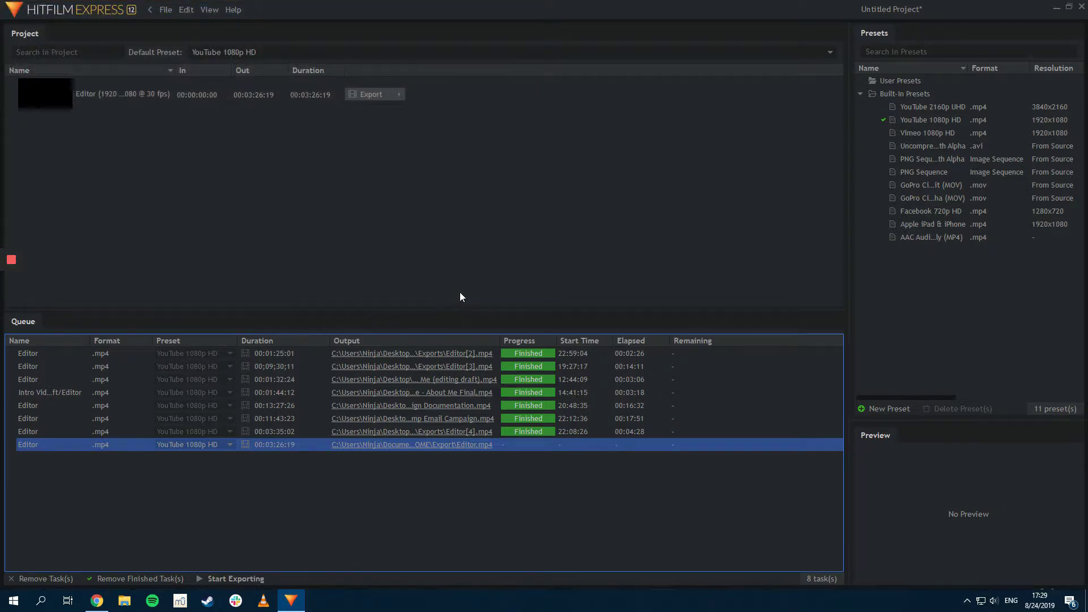
click(246, 580)
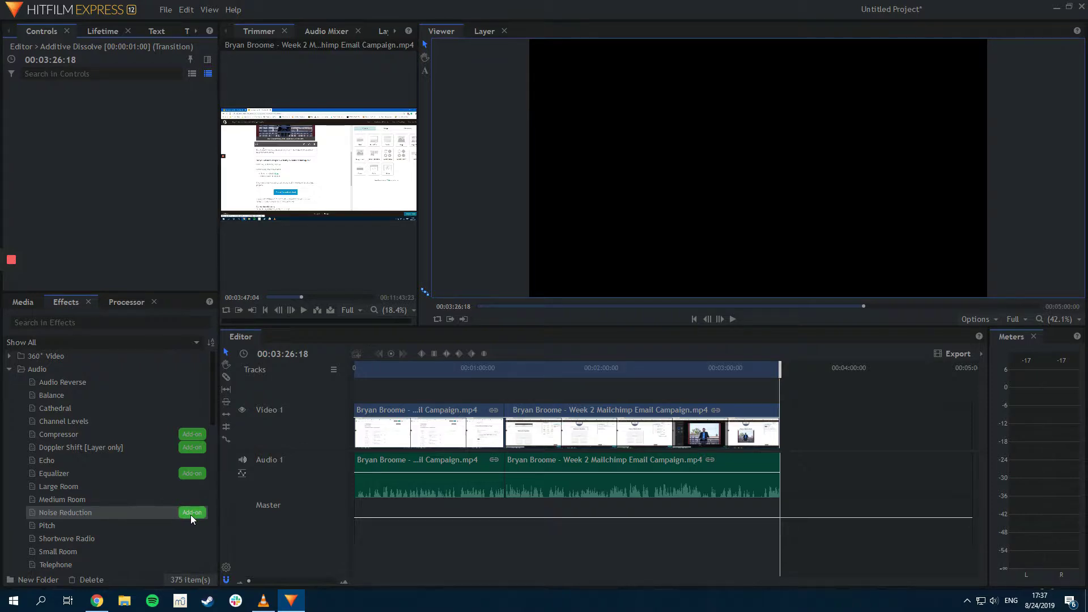
Switch to VLC media player and add the Week 2 Mailchimp Email Campaign video as the file to convert or save.
mouse_move(191, 514)
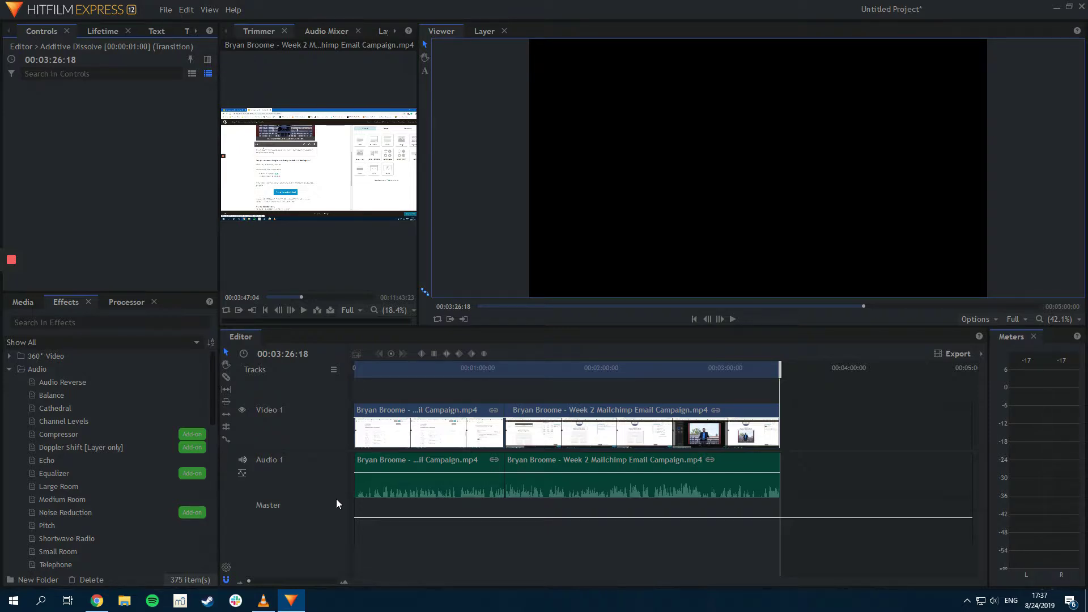
click(263, 600)
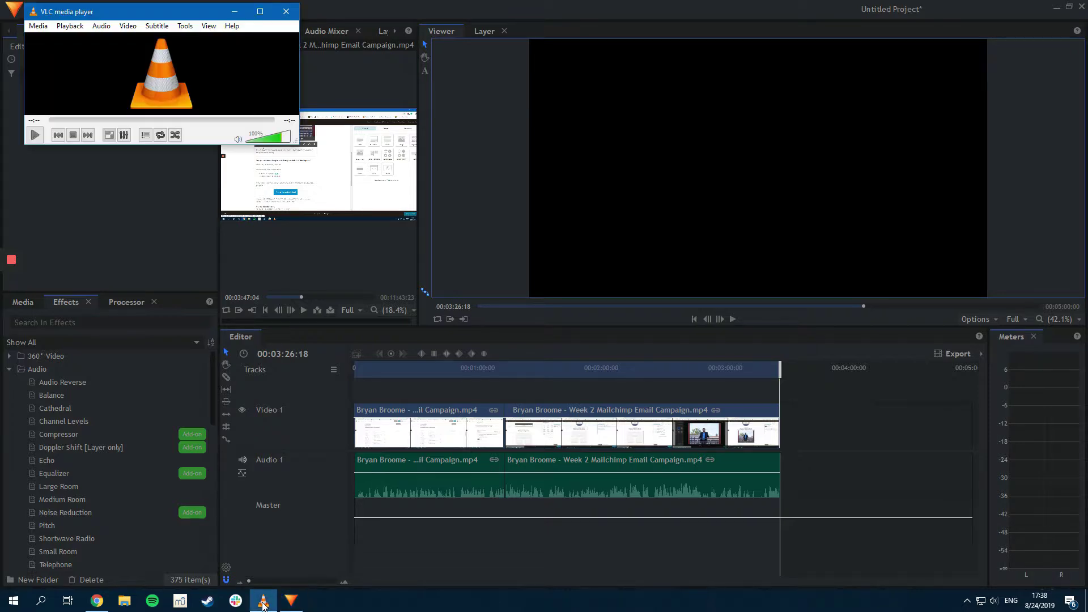
drag(96, 11, 307, 72)
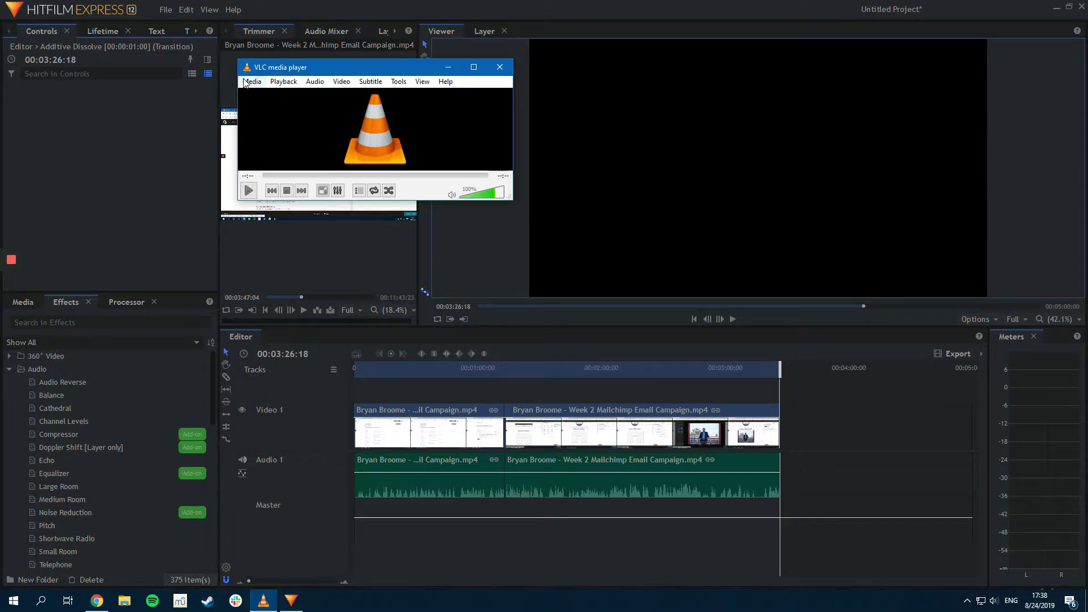
click(245, 83)
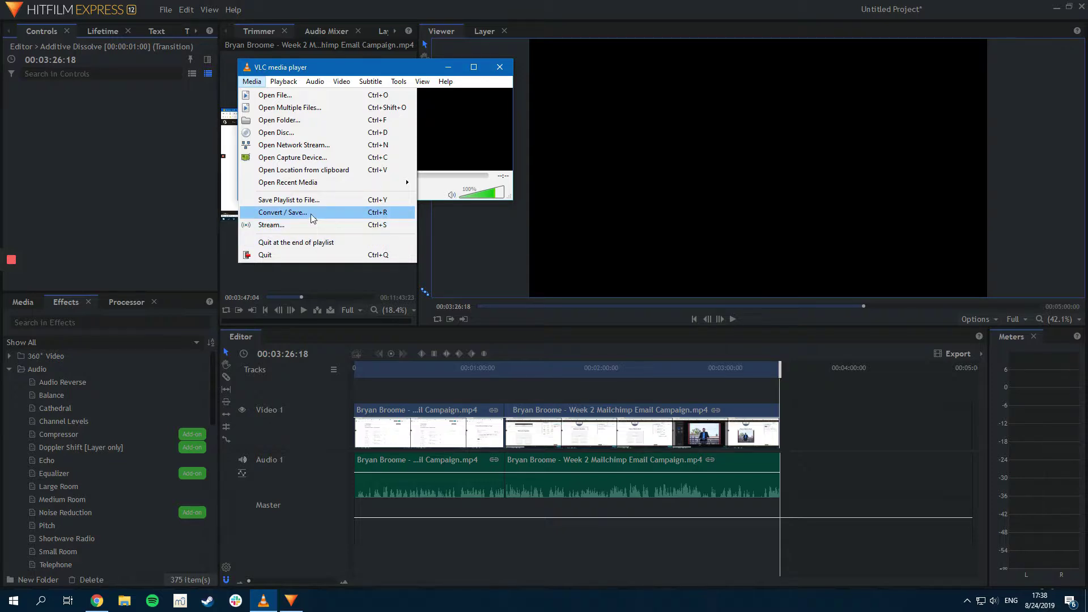
click(270, 218)
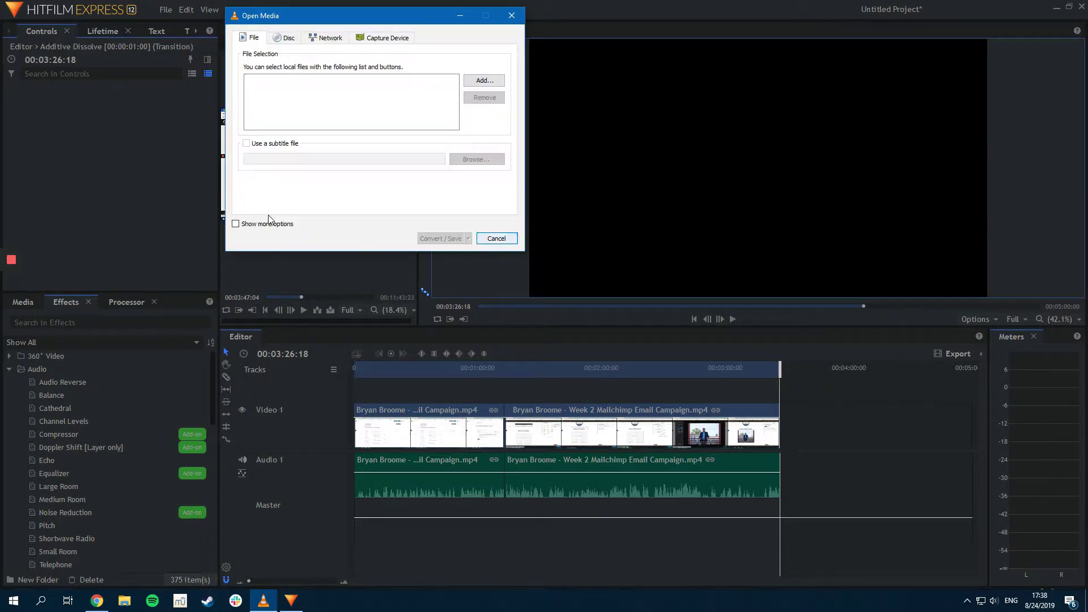
click(483, 81)
click(443, 136)
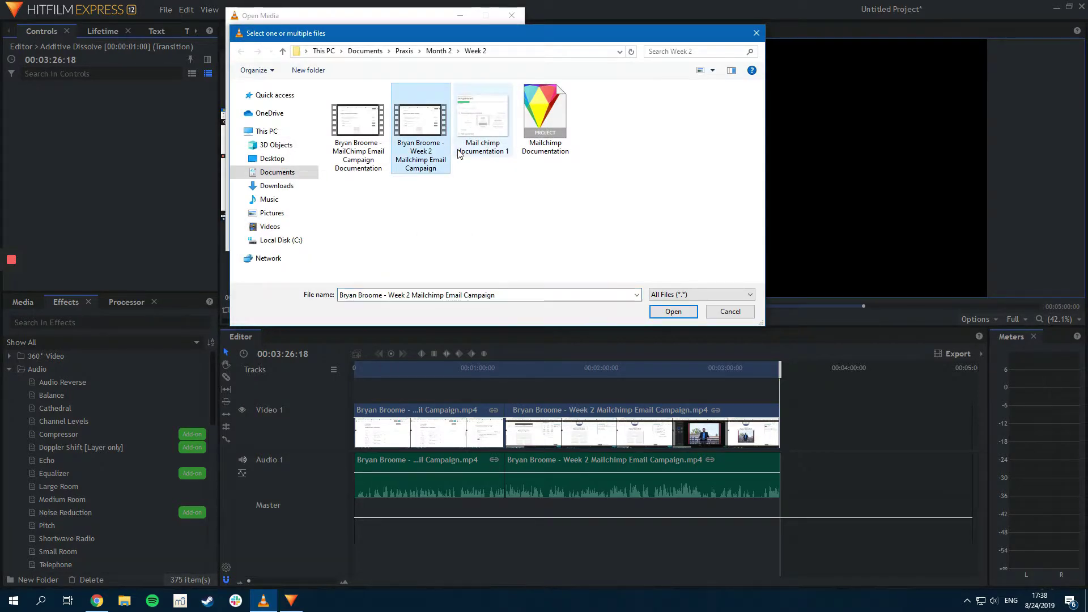
click(666, 310)
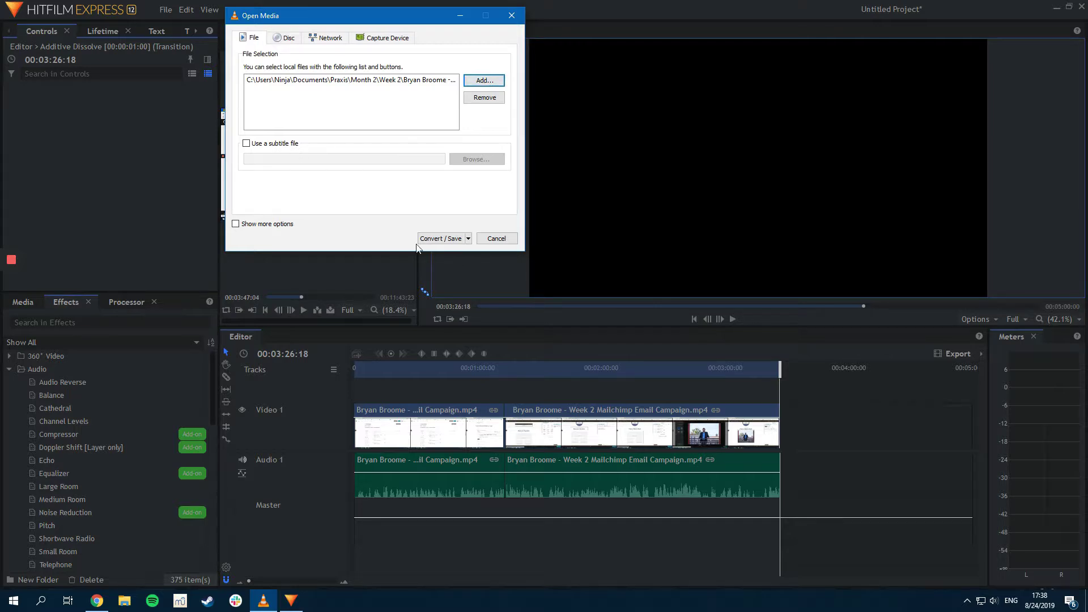
Proceed to the conversion settings and choose the Audio - MP3 profile.
click(468, 238)
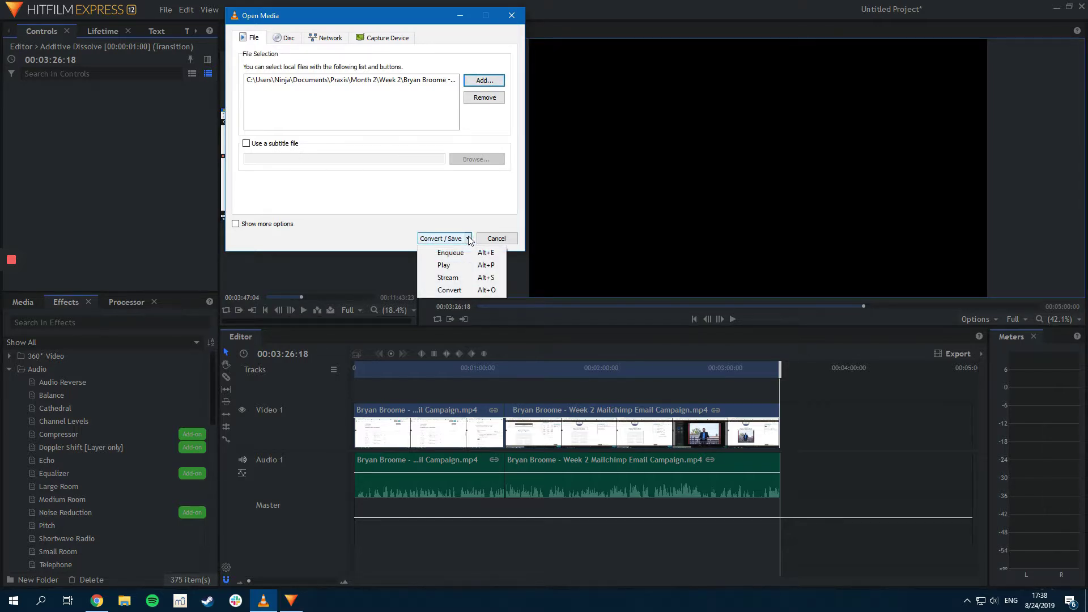
click(452, 239)
click(442, 241)
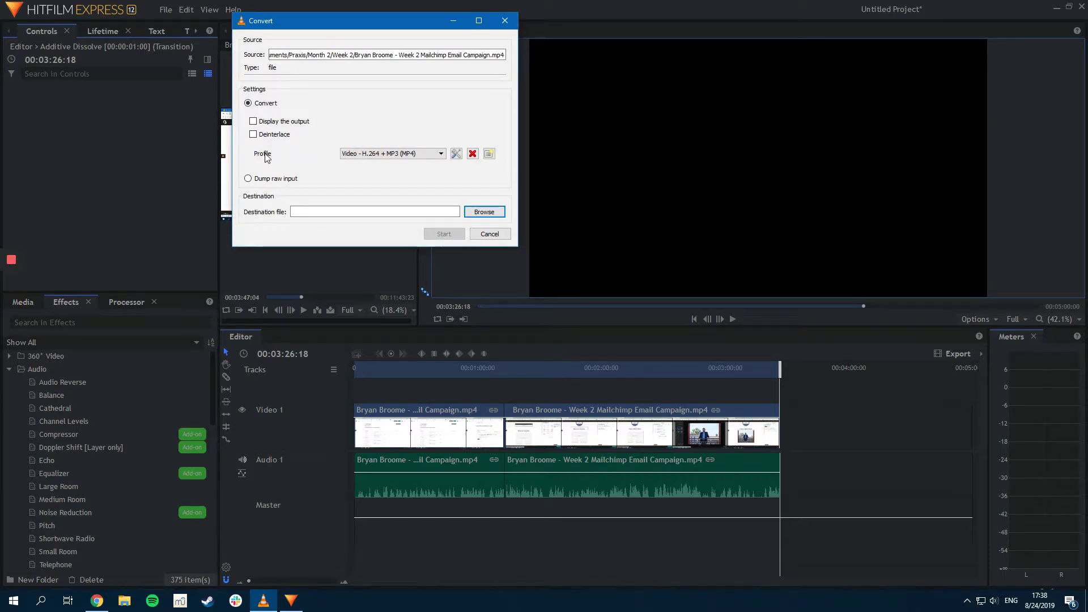
click(410, 158)
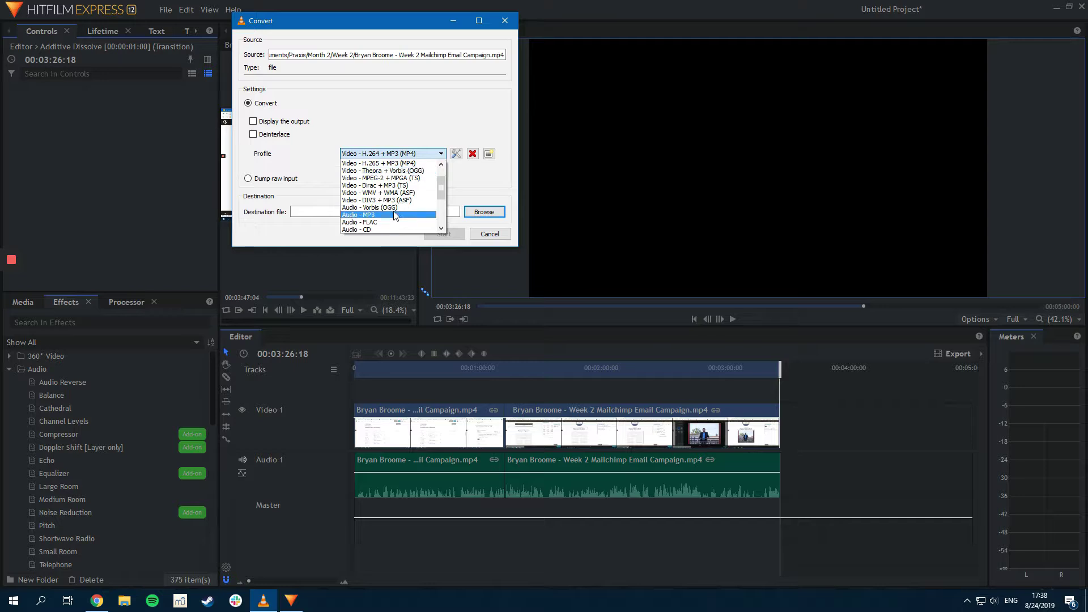
click(363, 215)
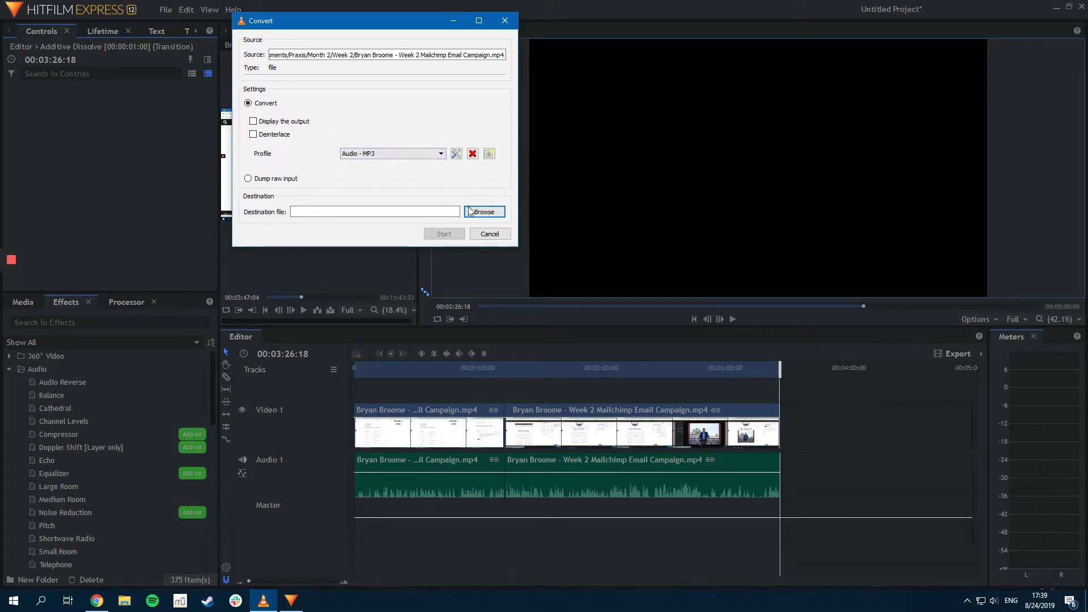
Set the destination to Example audio.mp3 in the Week 2 folder and start the conversion.
click(481, 212)
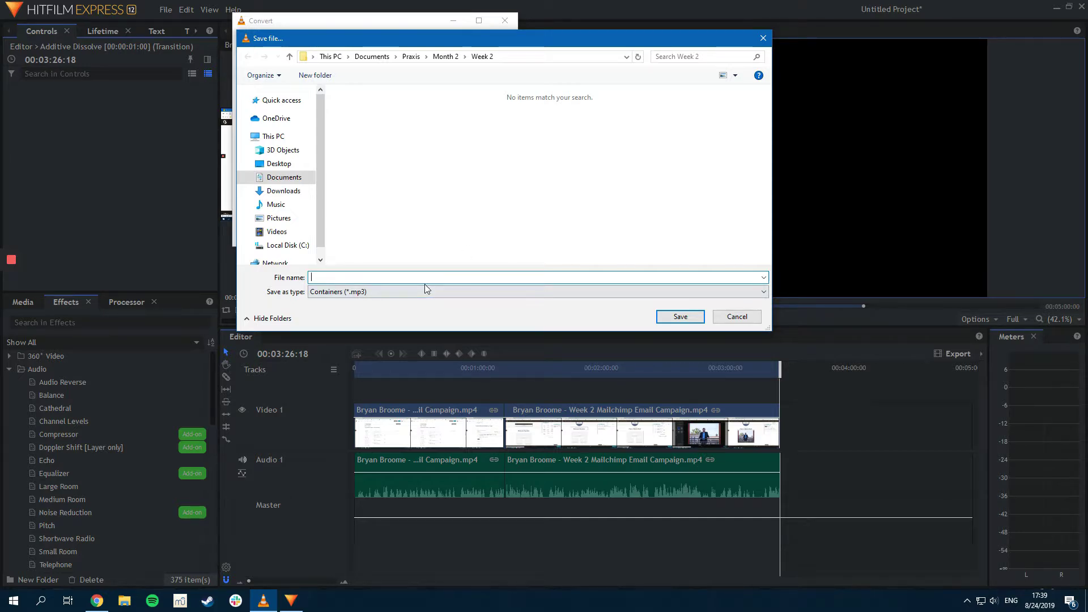
text(Example audio)
click(680, 317)
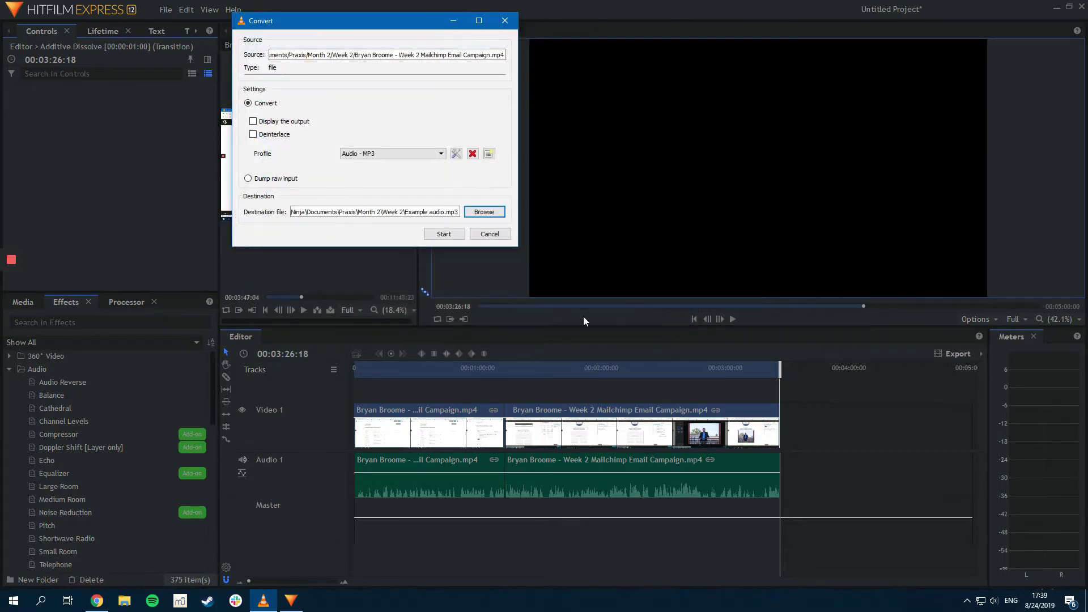
click(446, 233)
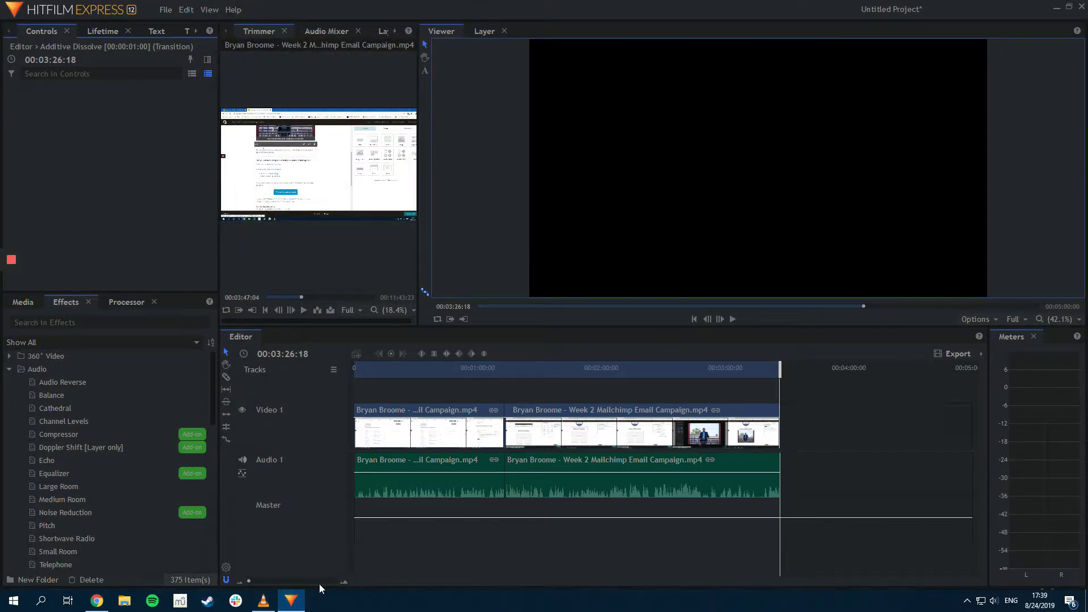
click(264, 601)
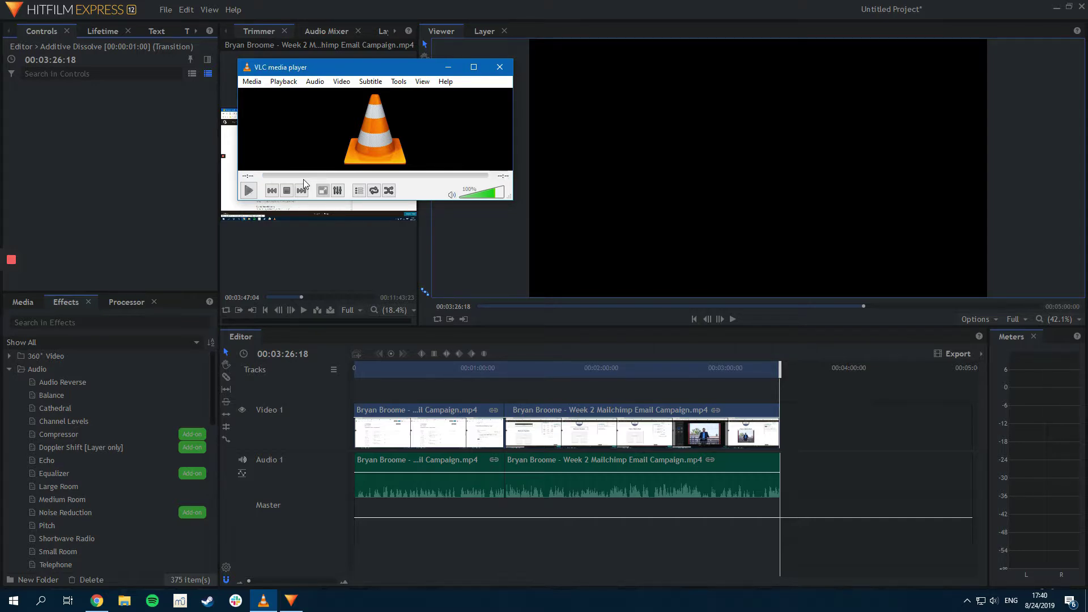
click(252, 82)
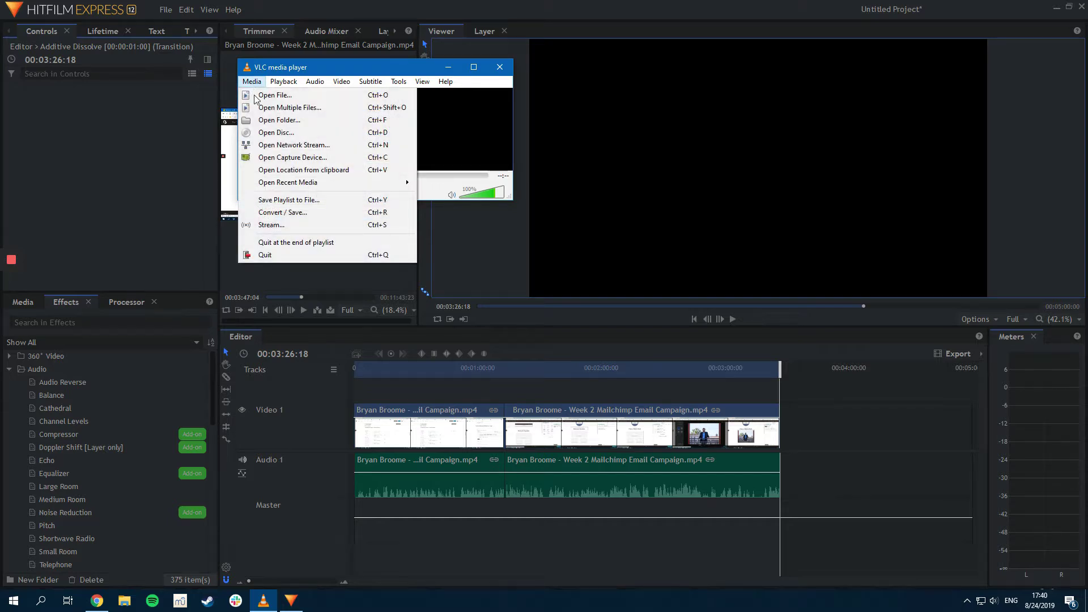
click(301, 212)
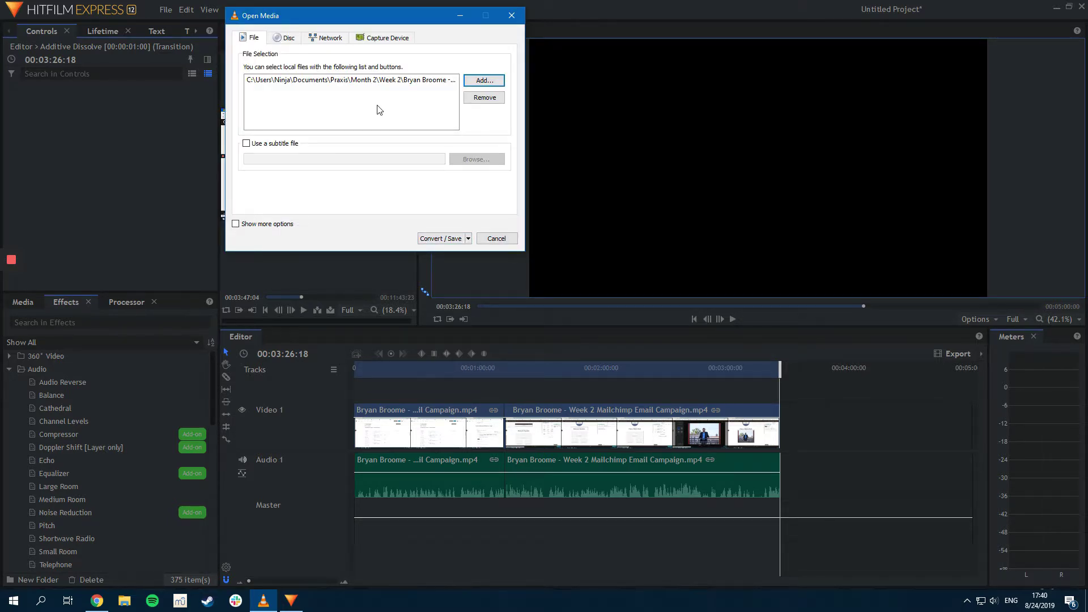
click(440, 238)
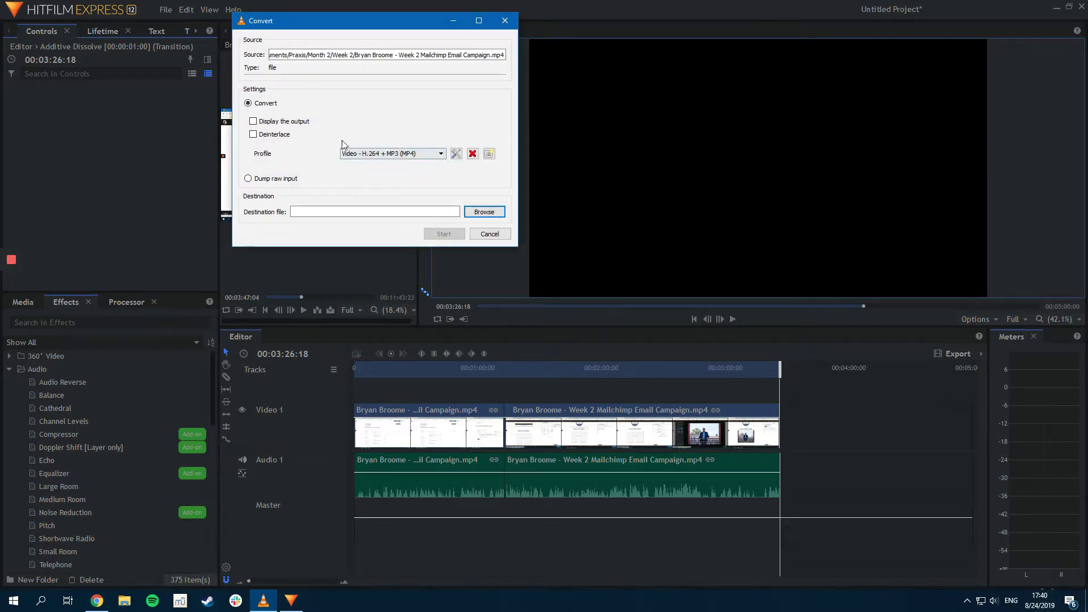
click(481, 213)
click(737, 317)
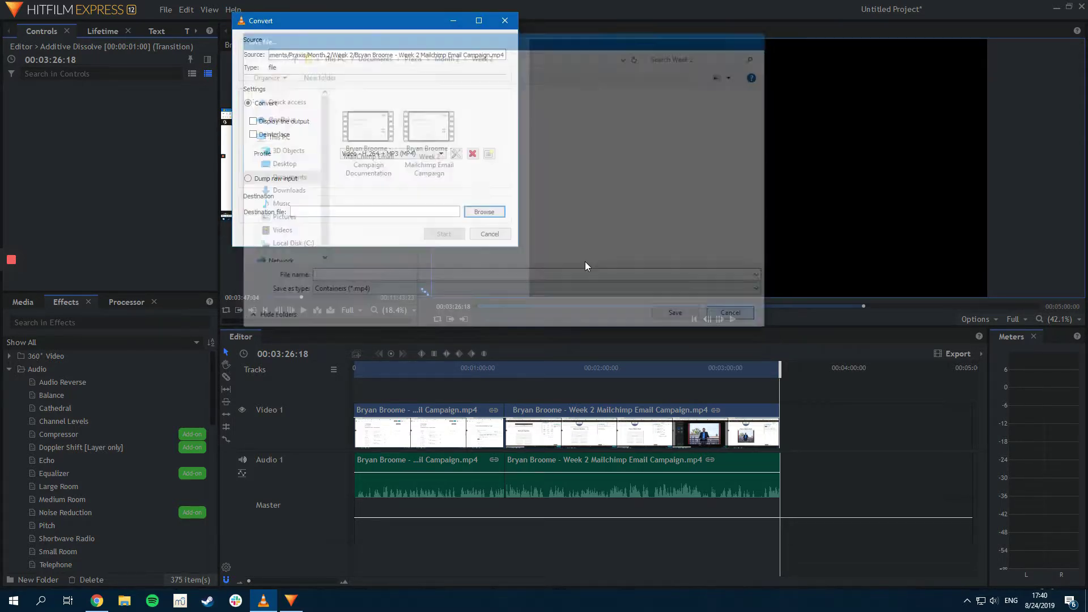
click(494, 234)
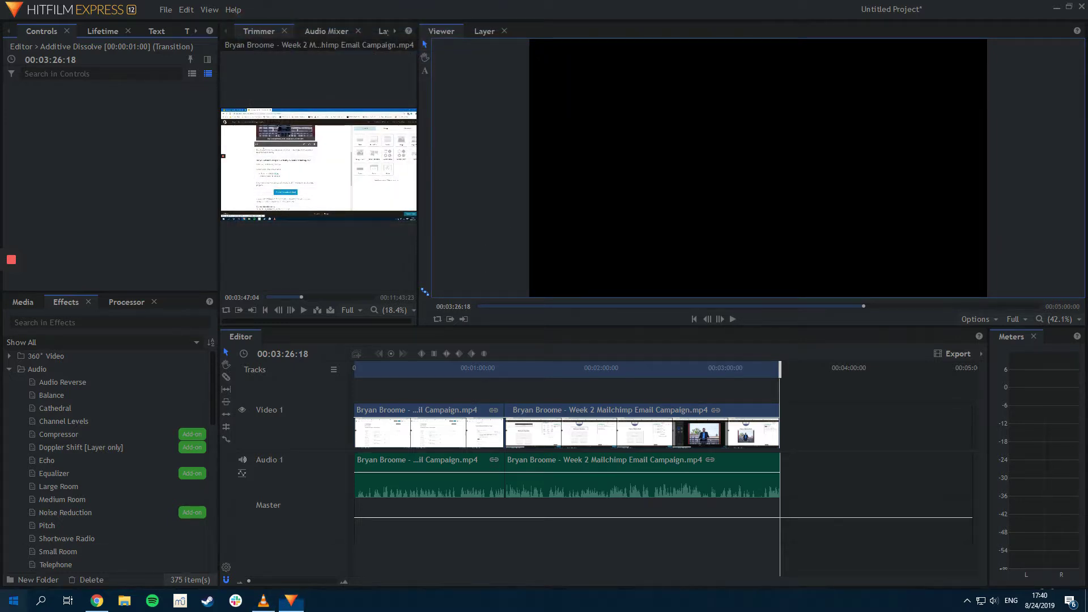
Browse in File Explorer to Documents > Praxis > Month 2 > Week 2 and select the Example audio file.
click(13, 600)
click(181, 318)
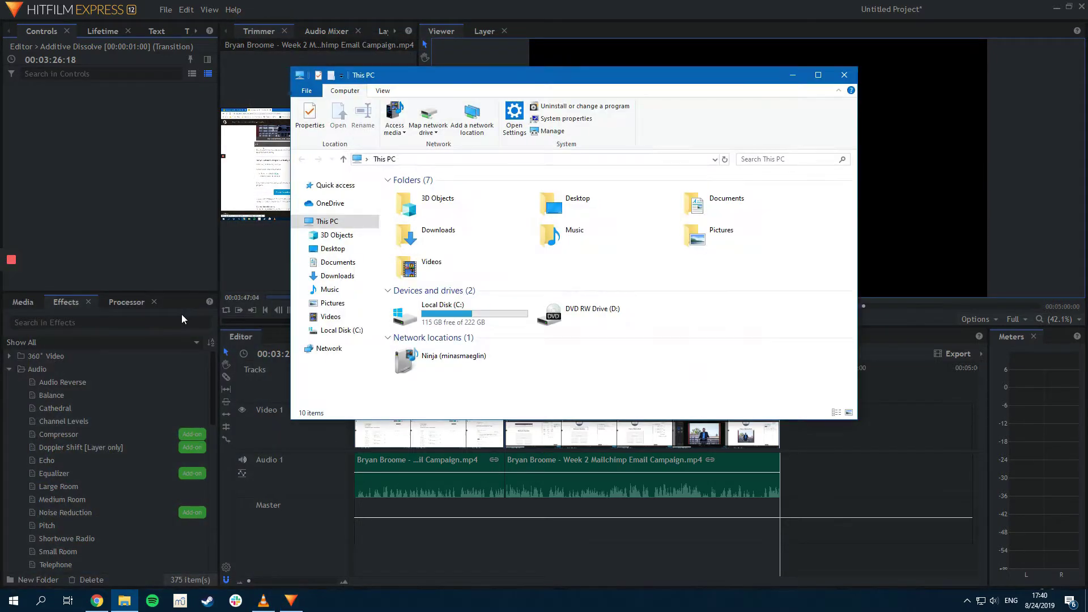
double_click(712, 209)
double_click(461, 323)
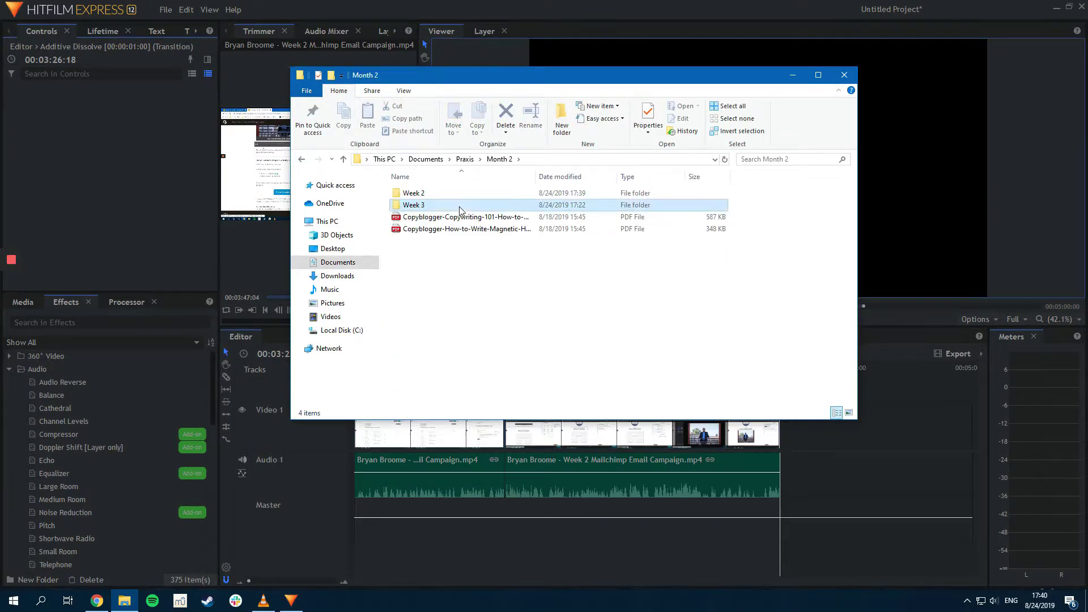
double_click(460, 206)
click(563, 221)
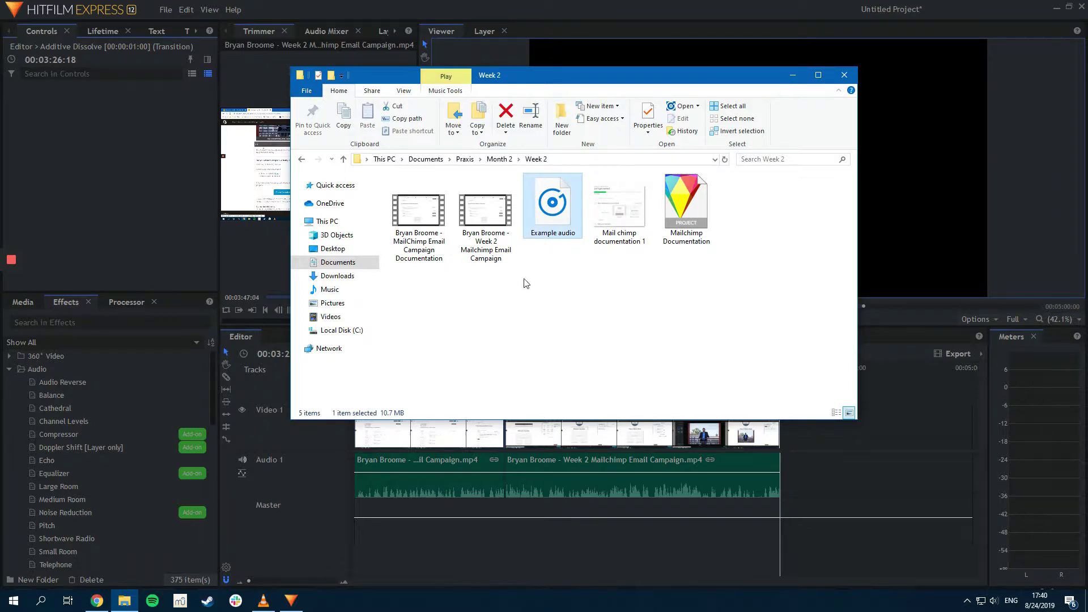
Launch Audacity with an empty project window.
click(13, 600)
click(72, 451)
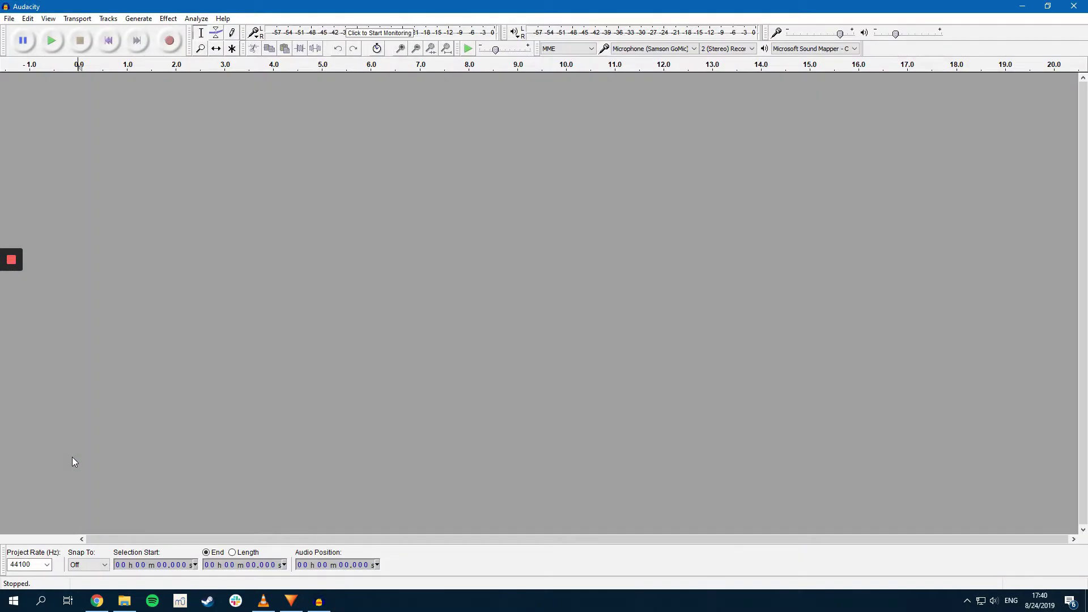
Open the Example audio file from Documents > Praxis > Month 2 > Week 2 for editing.
click(9, 18)
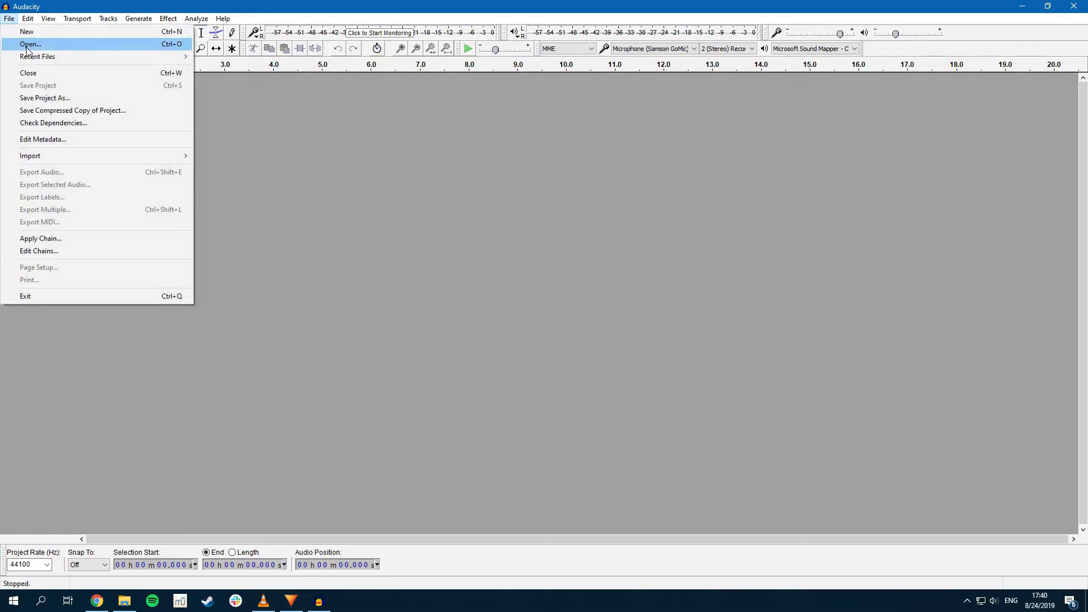
click(28, 41)
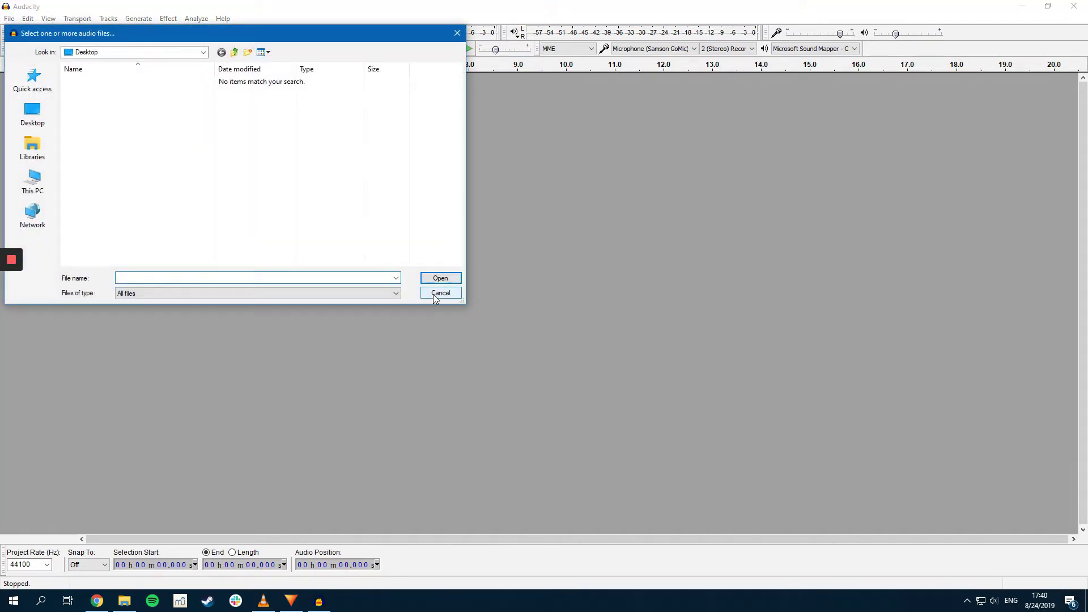
click(33, 144)
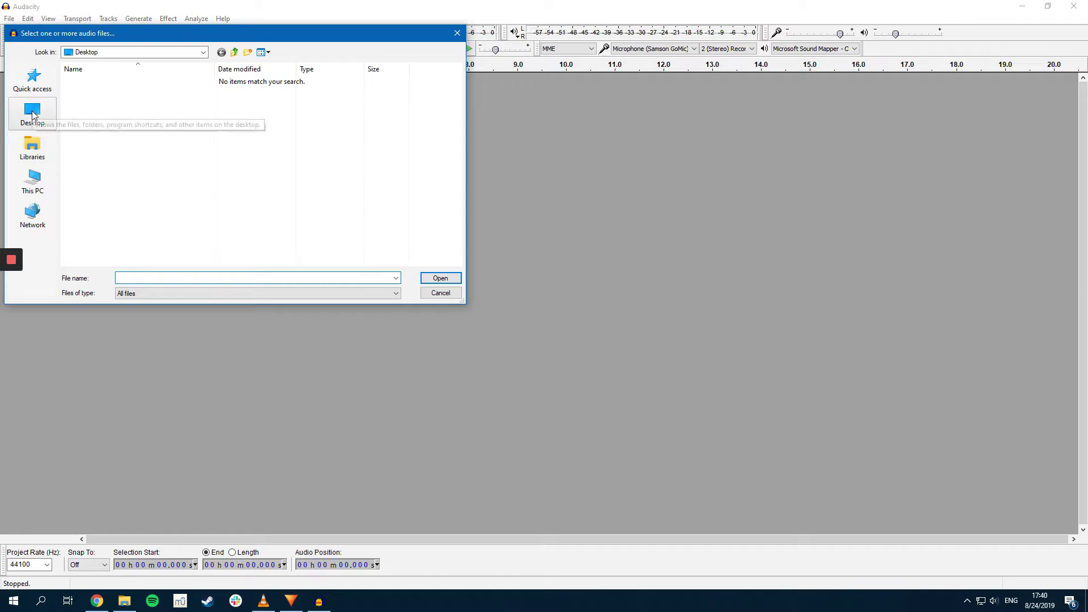
double_click(255, 82)
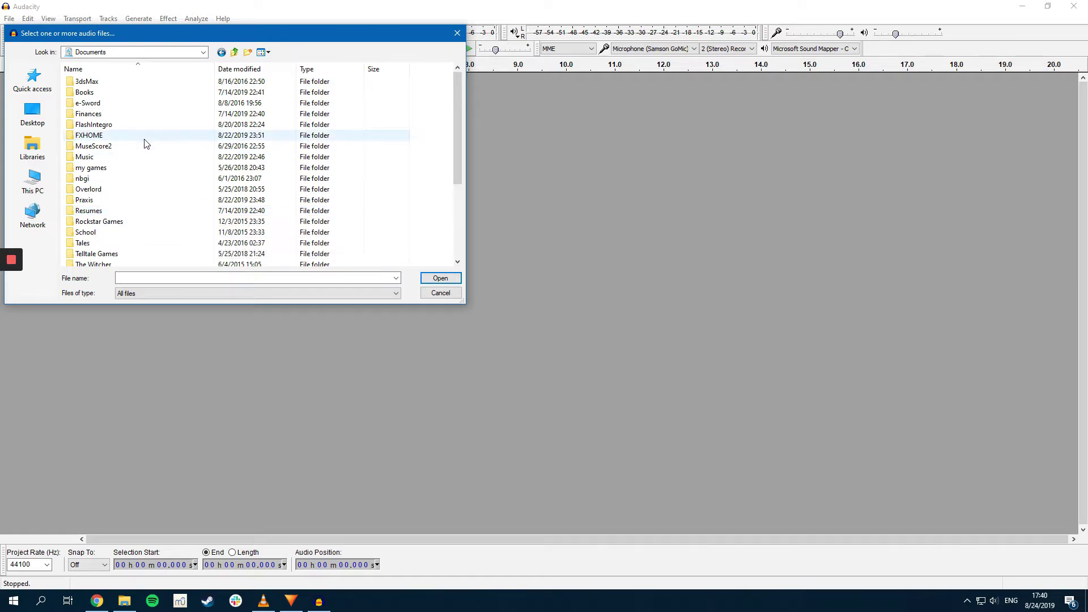
double_click(108, 201)
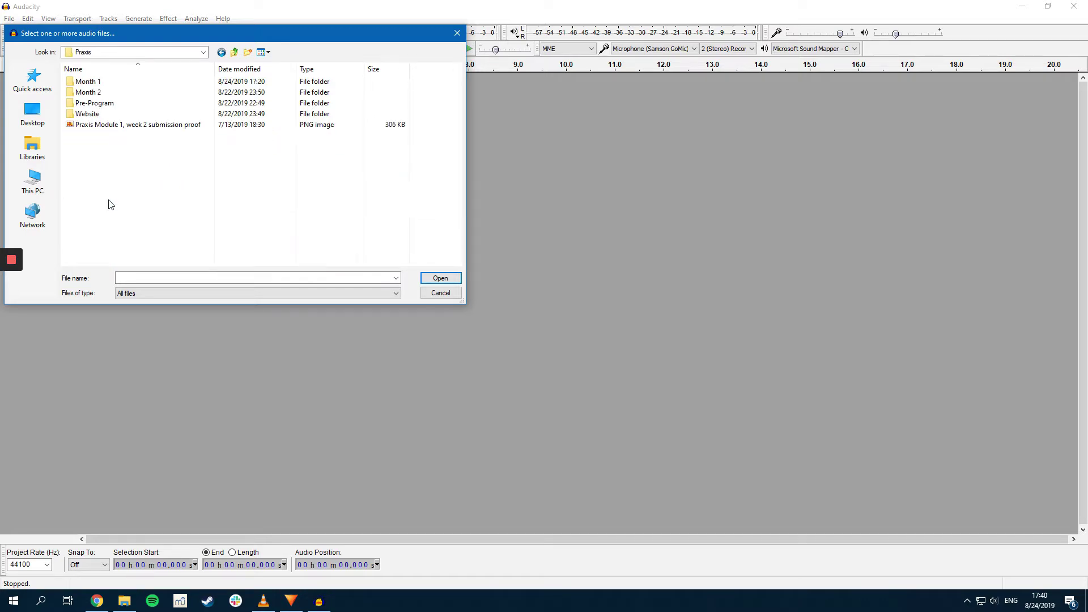
double_click(94, 95)
double_click(86, 82)
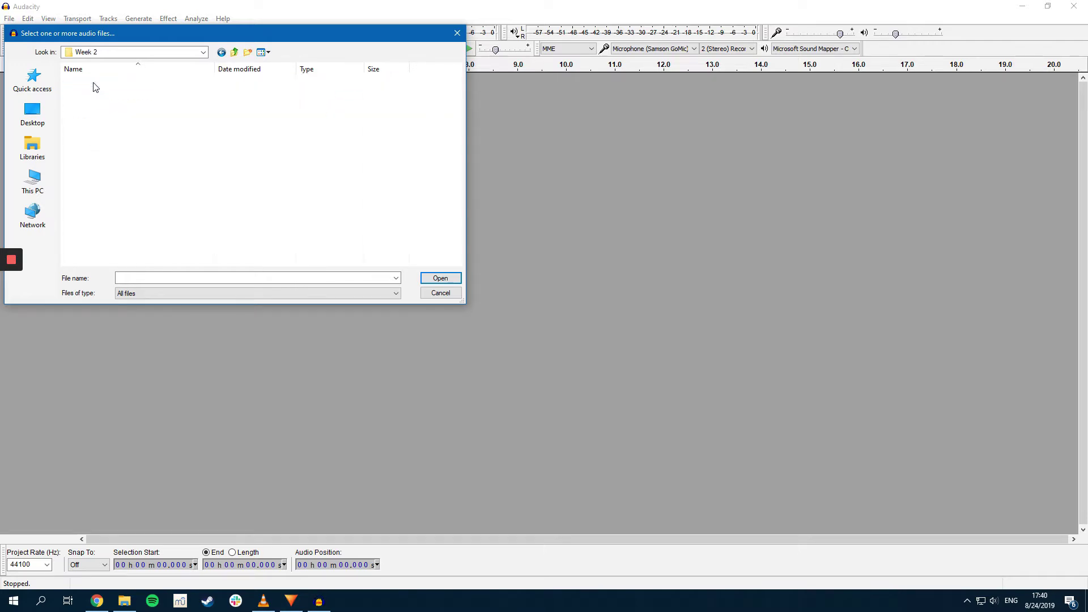
double_click(126, 106)
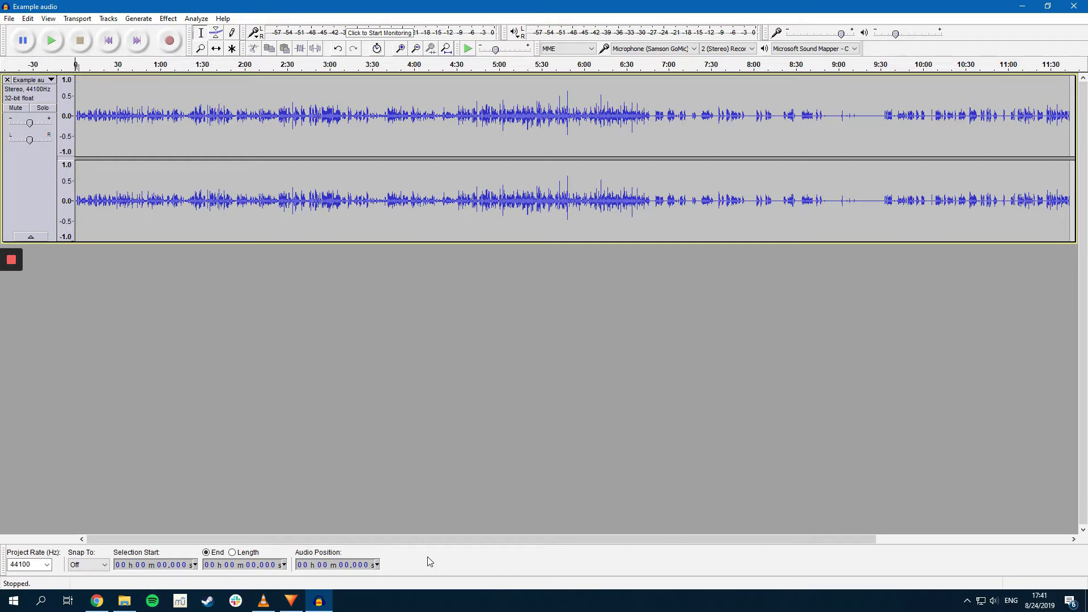
Select the quiet section from about 9:14 to 9:31 and capture it as the noise profile.
drag(360, 540, 475, 538)
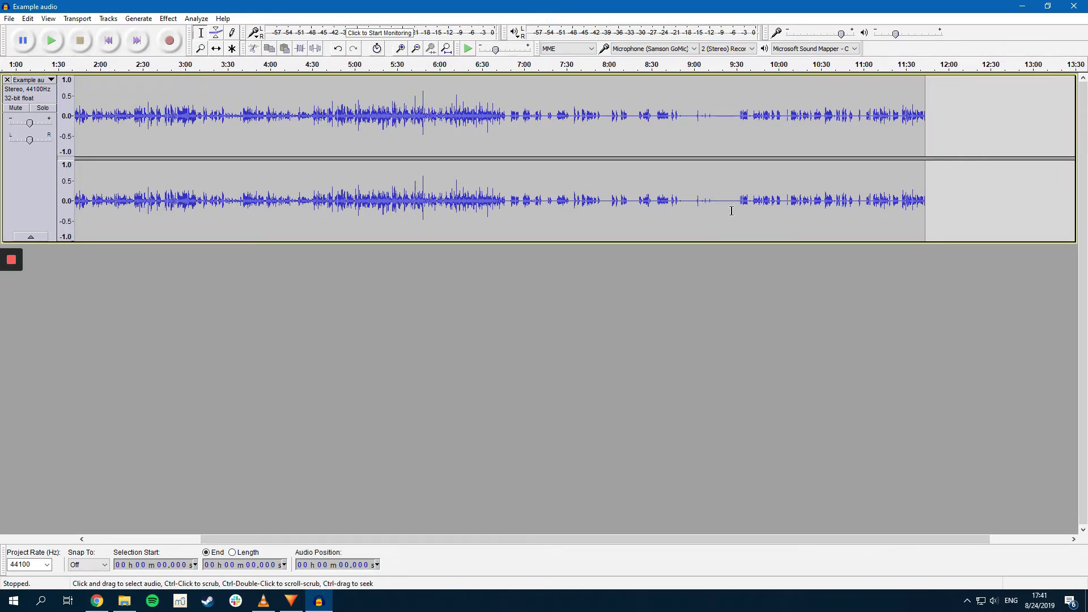
drag(738, 209, 714, 211)
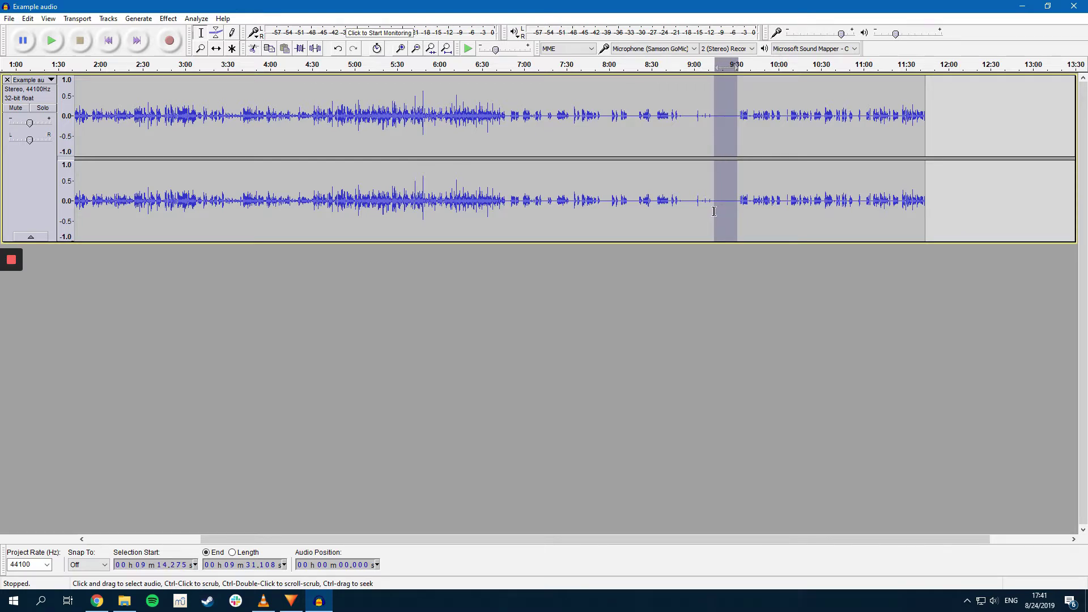
click(166, 18)
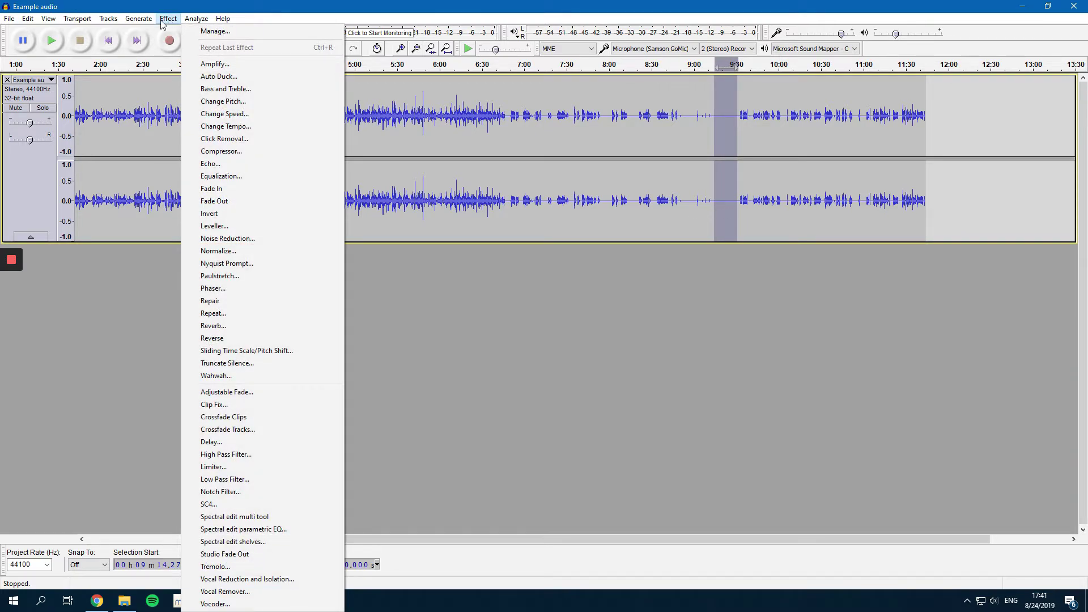
click(226, 239)
click(536, 247)
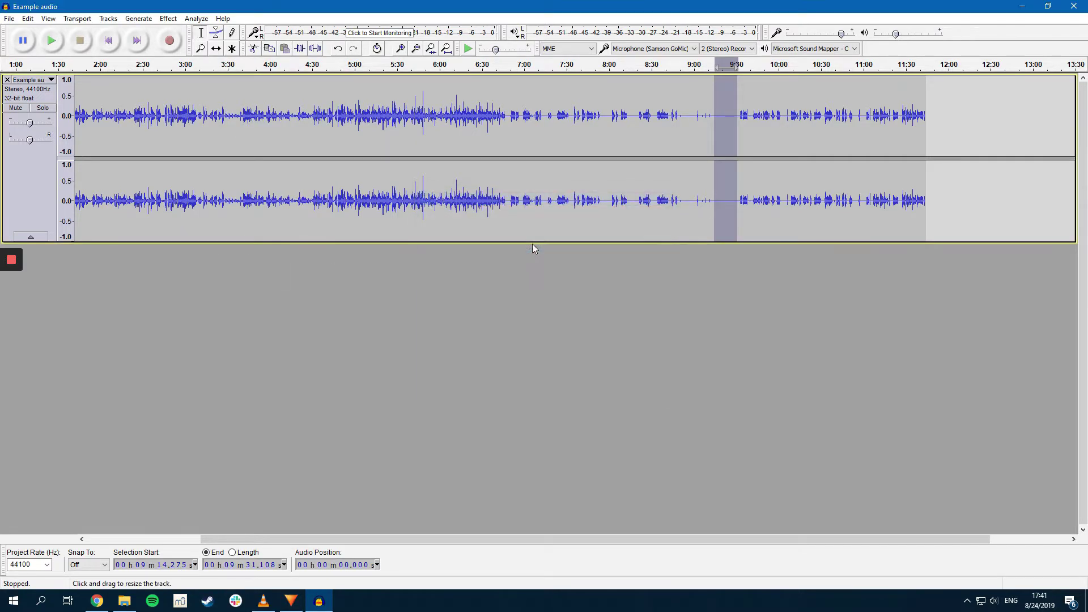
Select the entire track, adjust the noise reduction amount and apply the Noise Reduction effect.
key(ctrl+a)
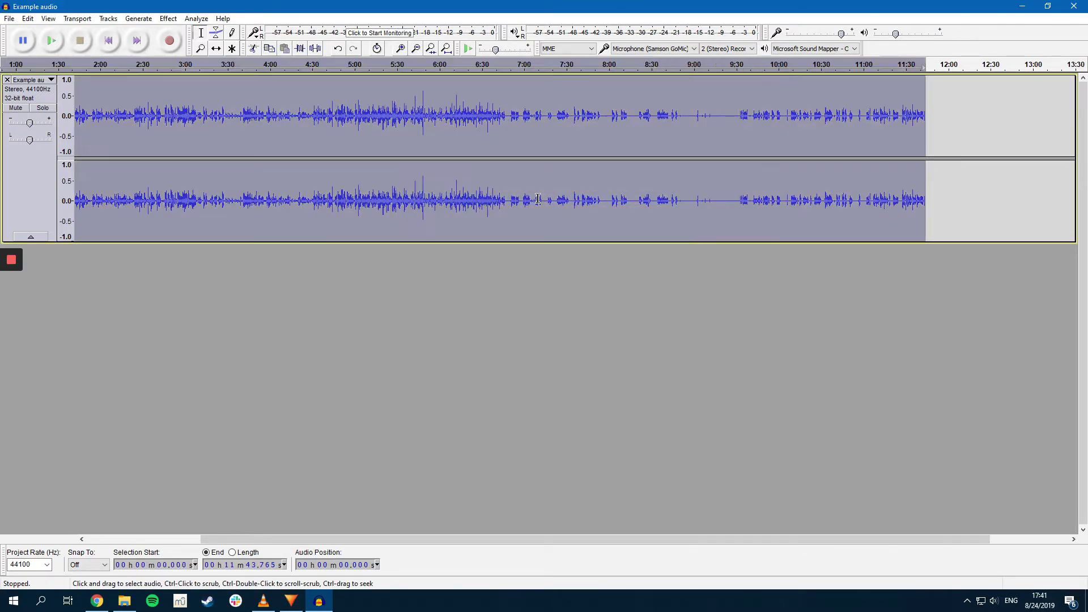
click(163, 20)
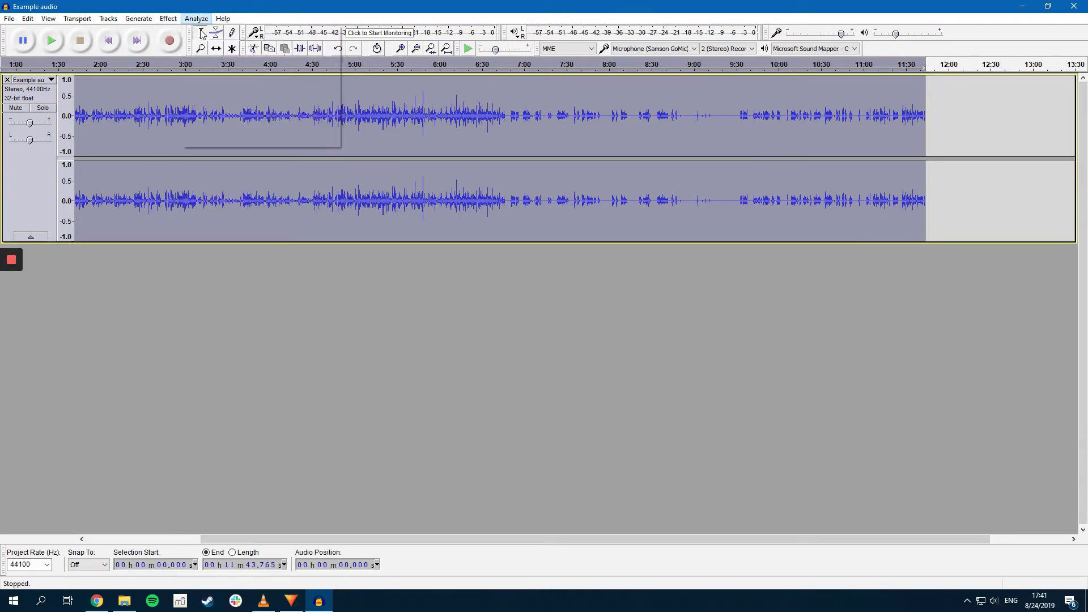
click(164, 21)
click(235, 237)
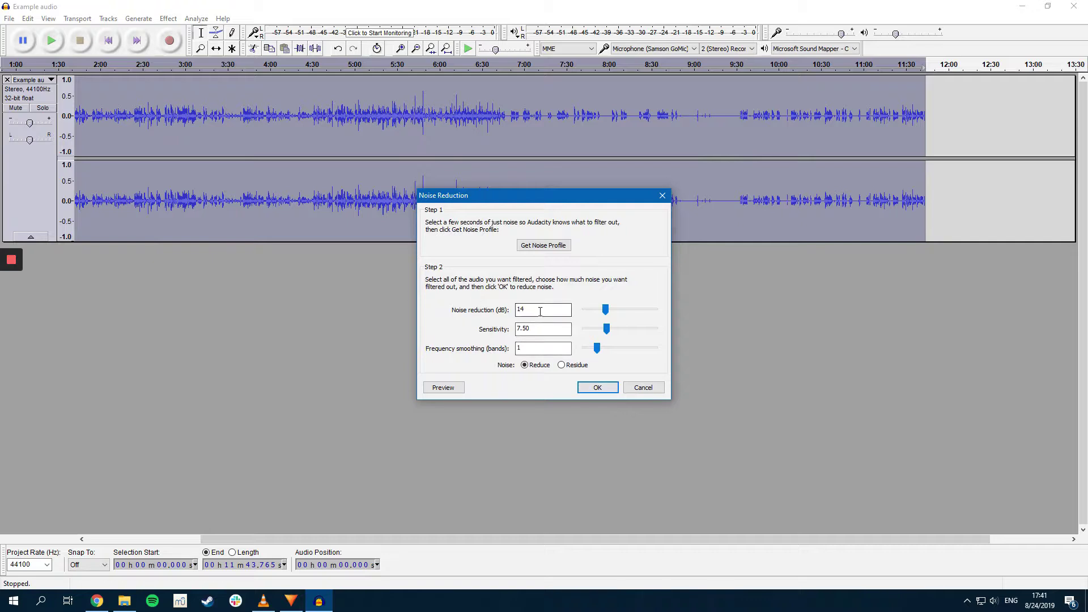
mouse_move(597, 312)
mouse_down()
mouse_move(638, 312)
mouse_move(608, 313)
mouse_up()
click(603, 385)
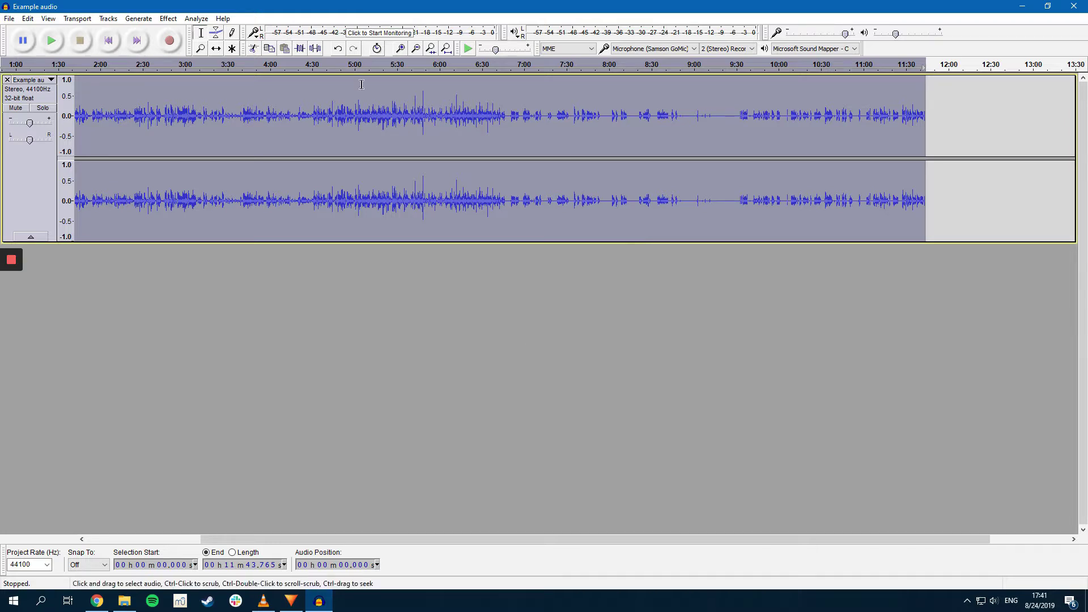
Export the cleaned audio to the Desktop as an MP3 named Example audio.
click(9, 18)
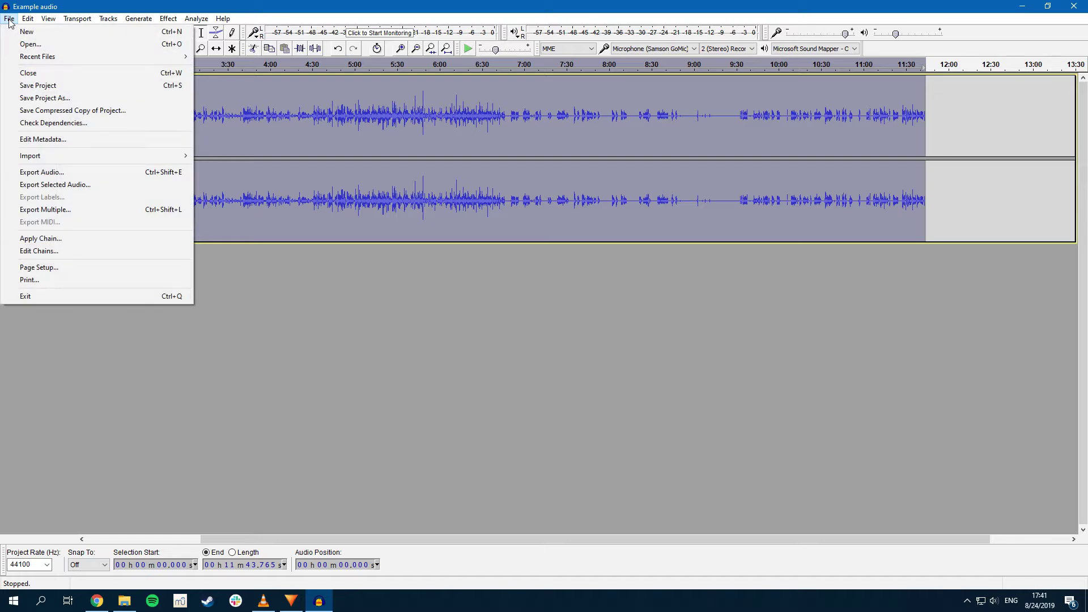
click(45, 173)
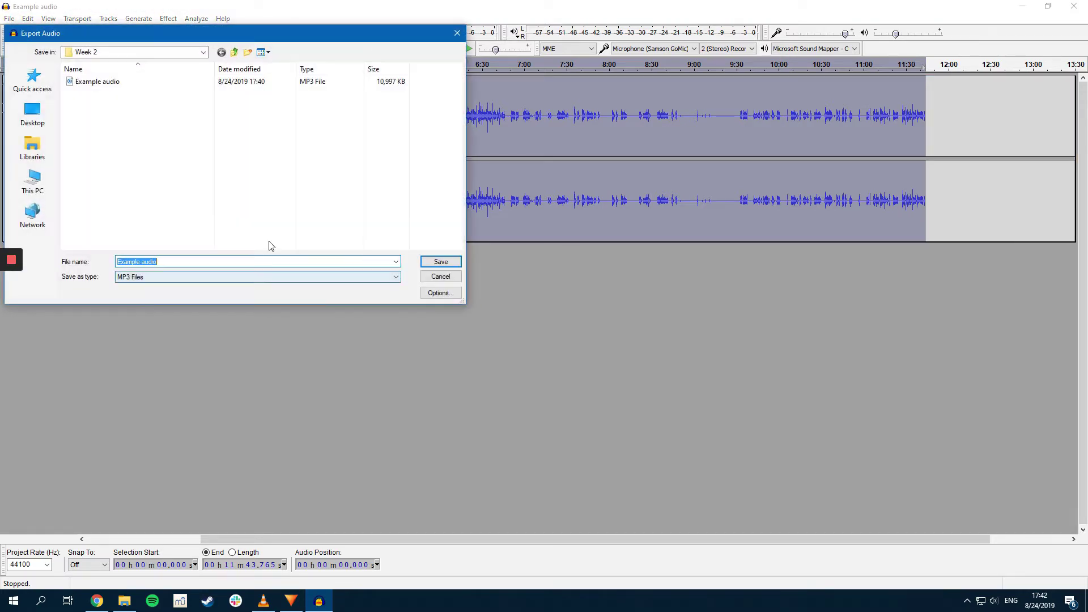
click(36, 115)
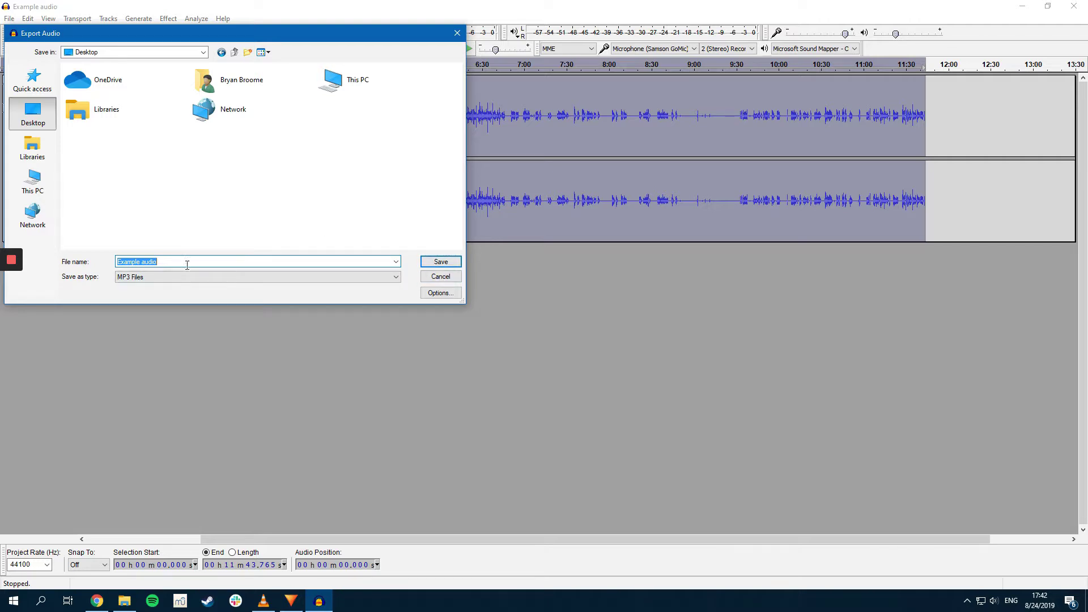
click(443, 264)
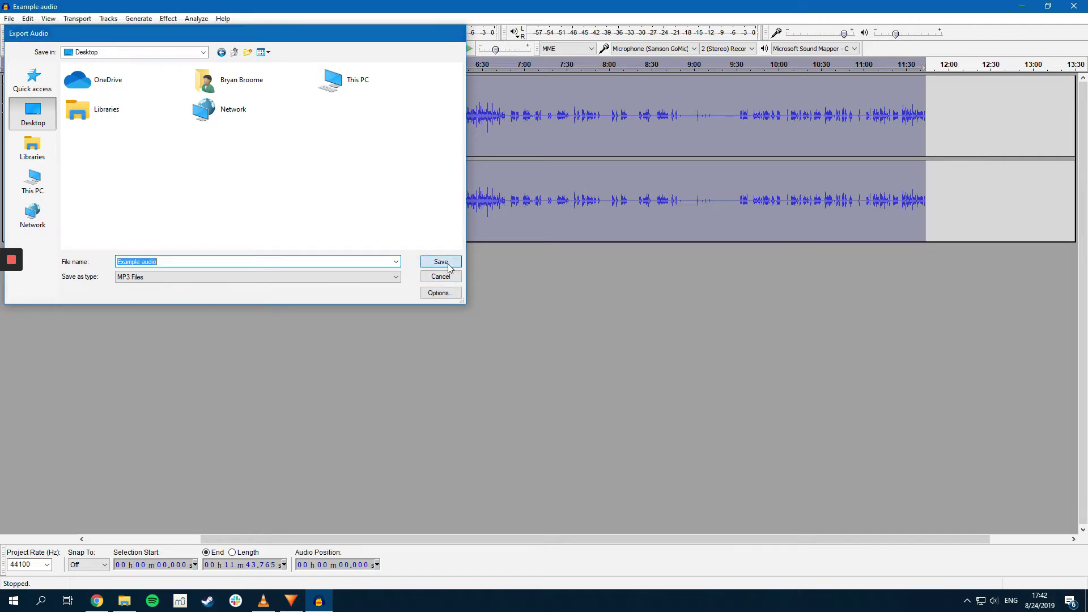
click(609, 410)
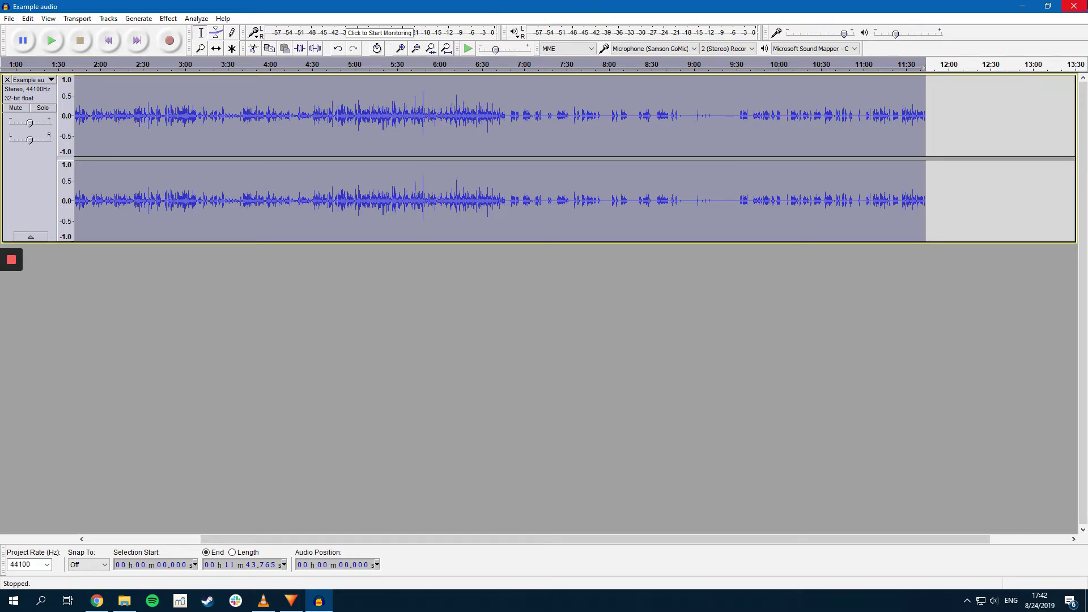
Close the Audacity project and switch back to HitFilm Express.
click(1073, 6)
click(547, 339)
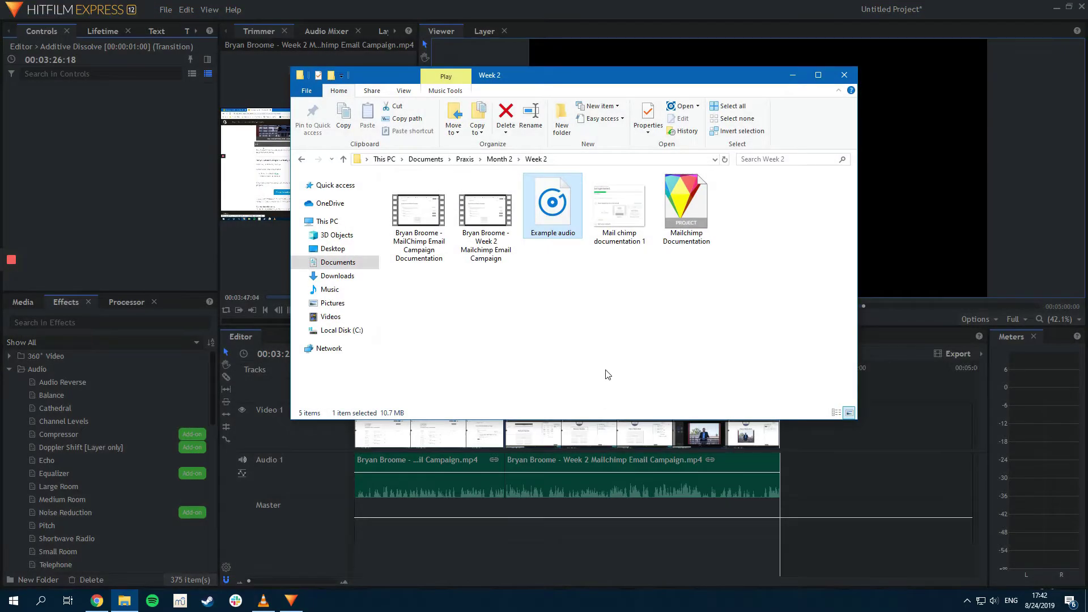
click(602, 7)
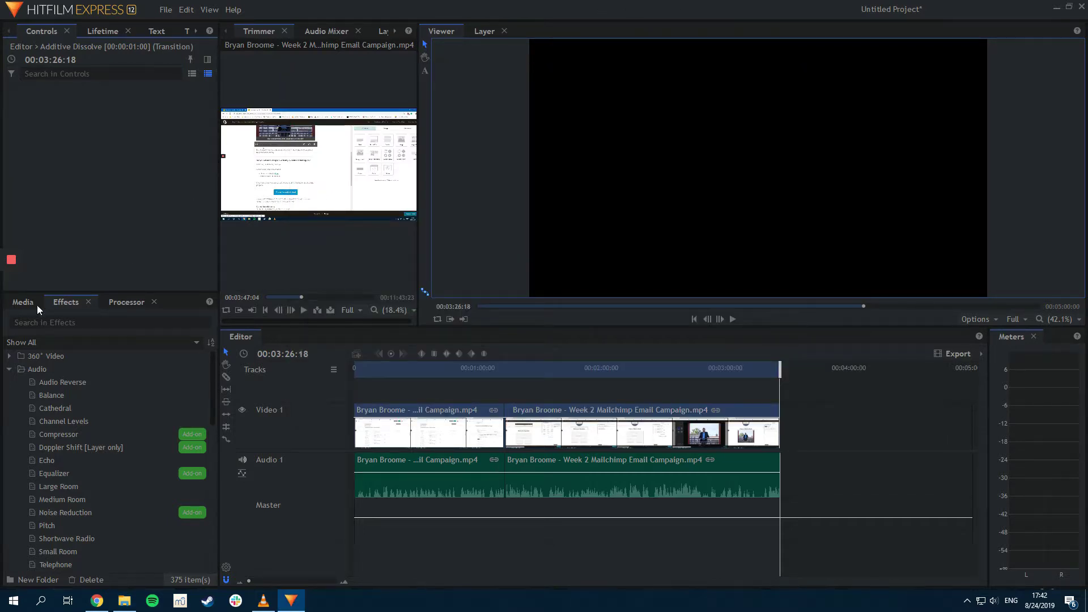
click(10, 306)
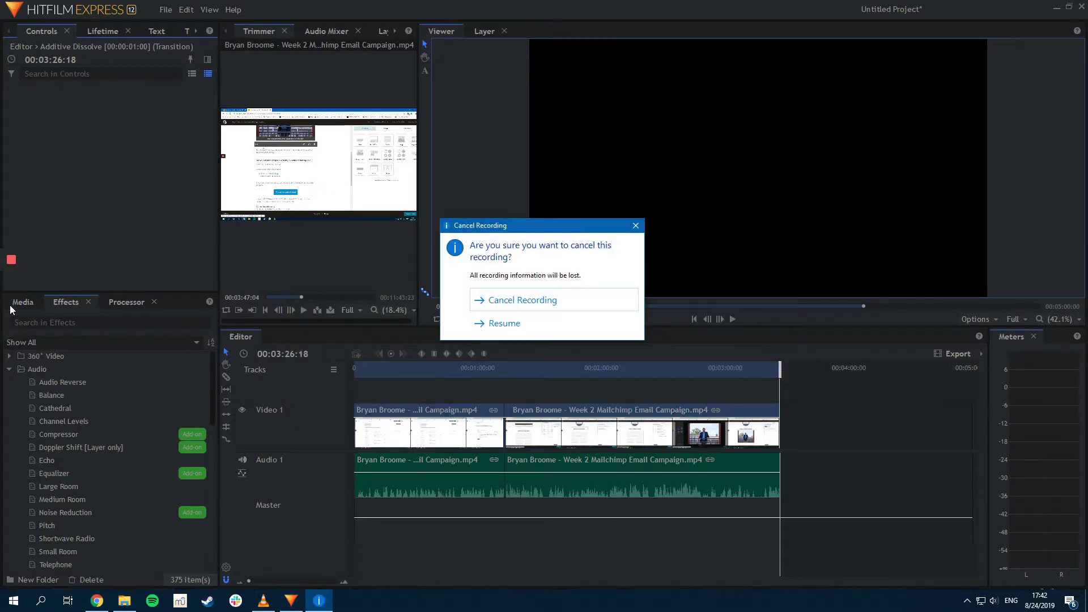
click(536, 324)
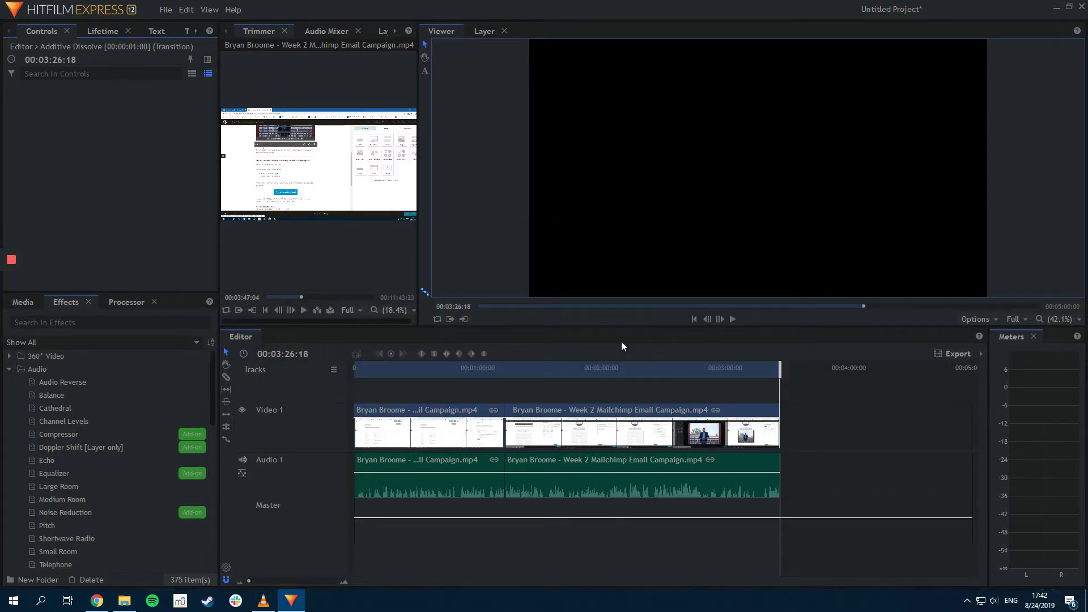
Import Example audio.mp3 from the Desktop into the project's media.
click(22, 302)
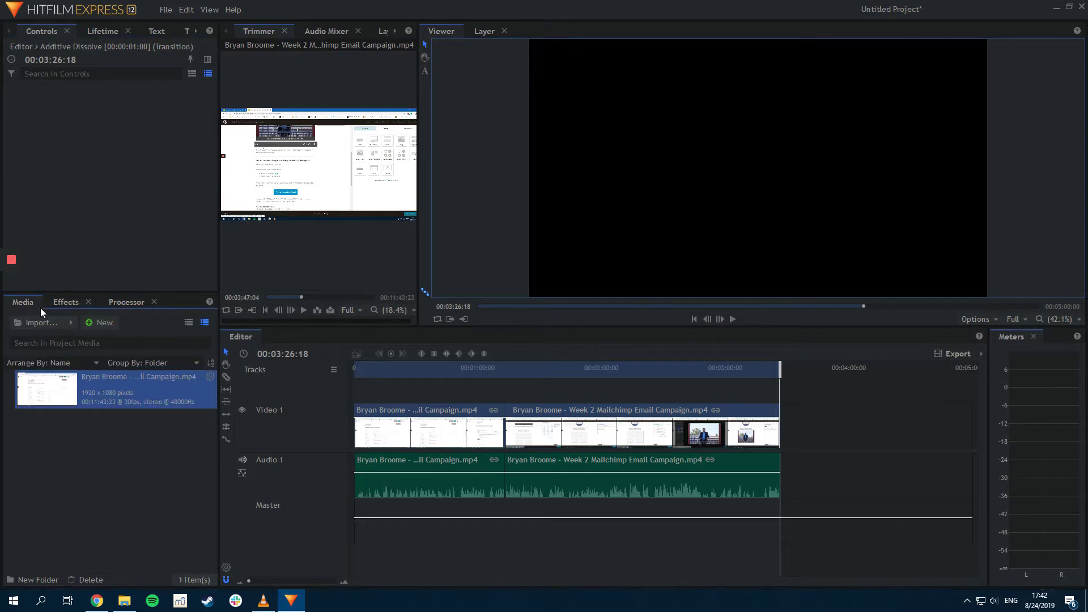
click(71, 323)
click(93, 336)
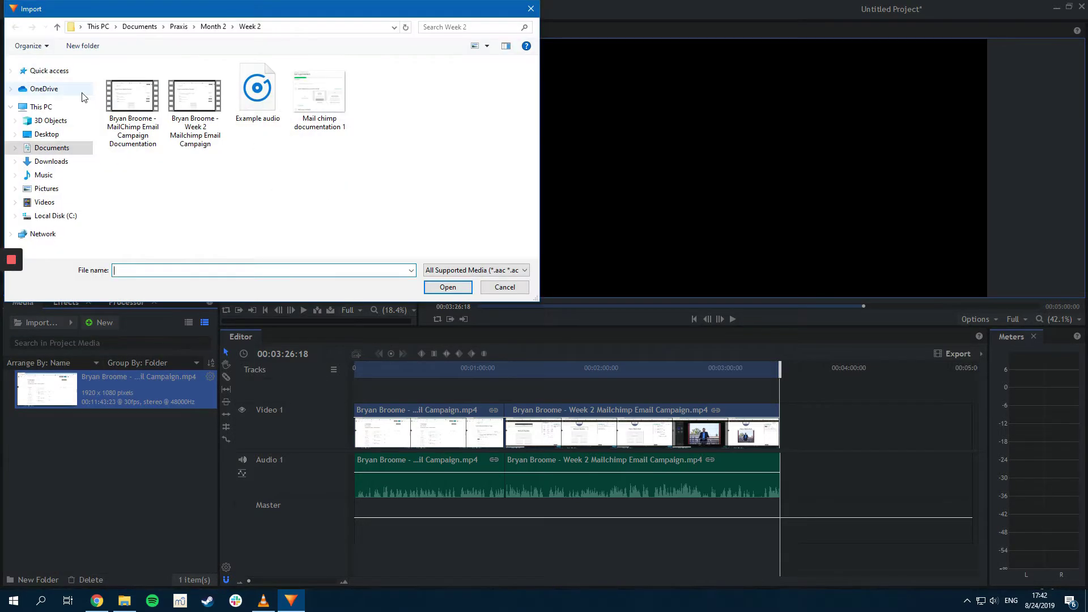
click(47, 134)
click(117, 92)
double_click(116, 92)
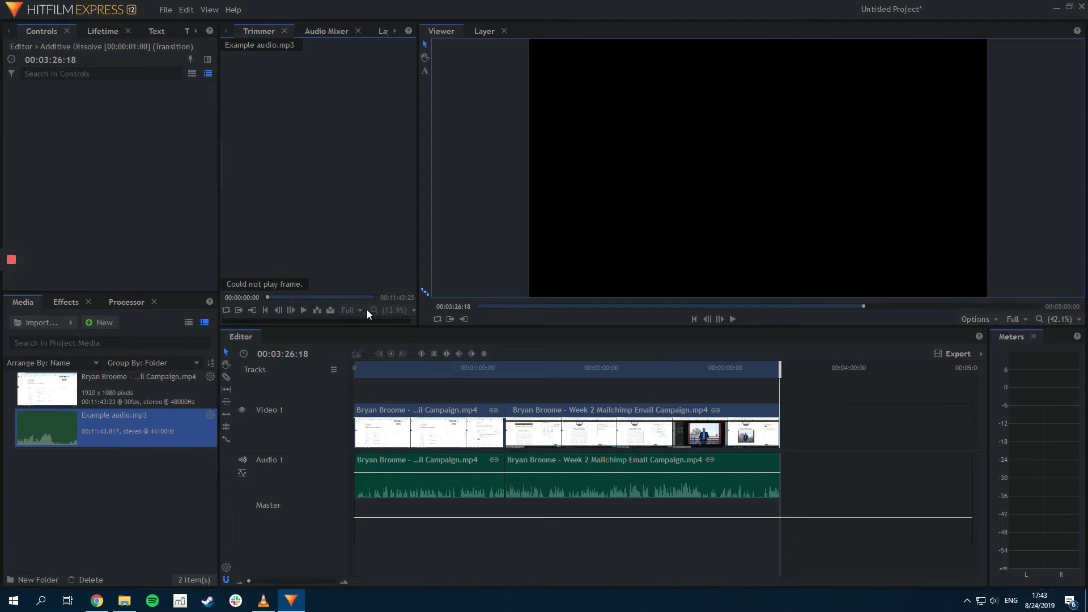
Trim Example audio.mp3 to end at 00:06:49:19 and mute the Audio 1 track.
click(348, 297)
click(243, 460)
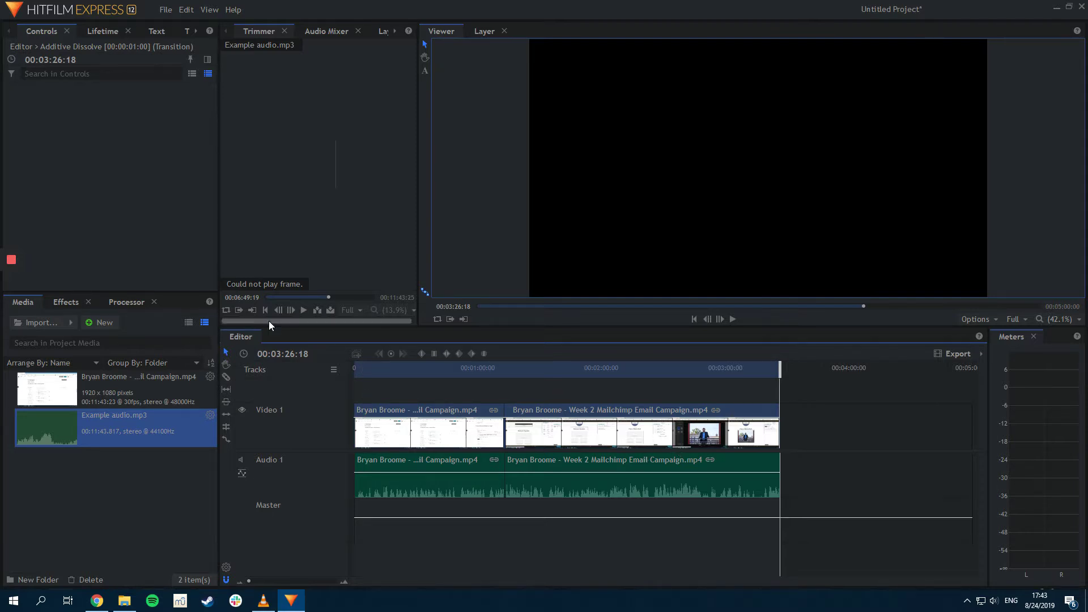
Insert the trimmed Example audio.mp3 after the existing clips on the timeline and try to move it below the Audio 1 track.
click(275, 298)
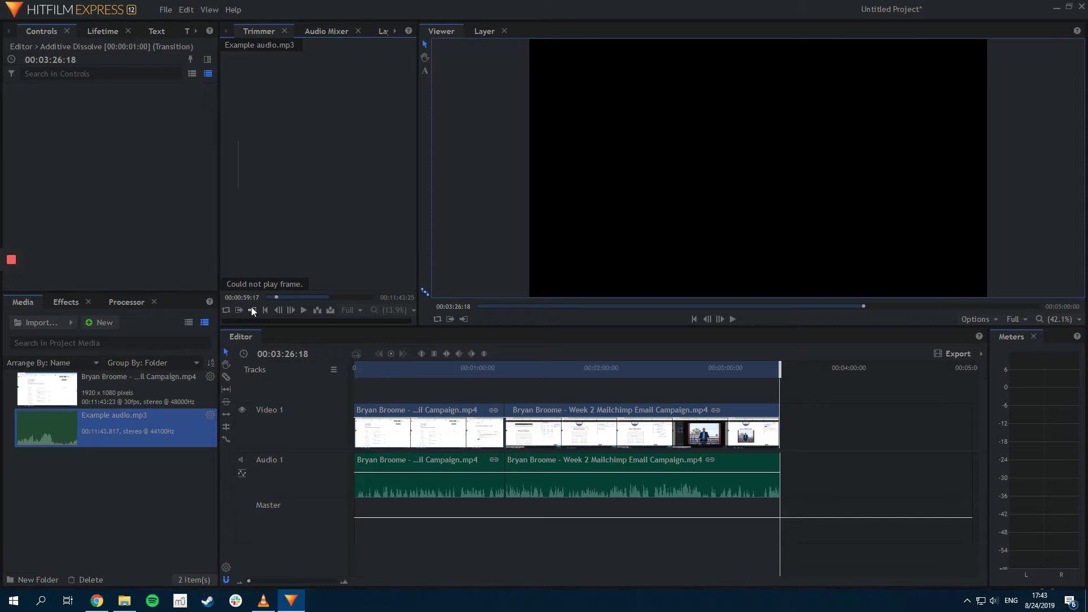
click(316, 309)
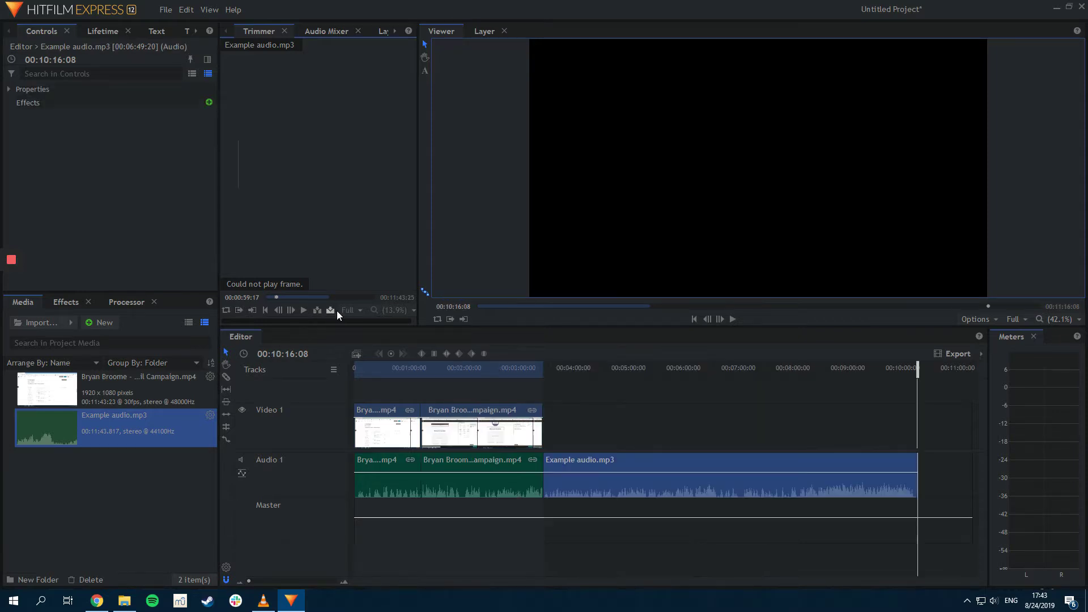
drag(641, 457, 503, 530)
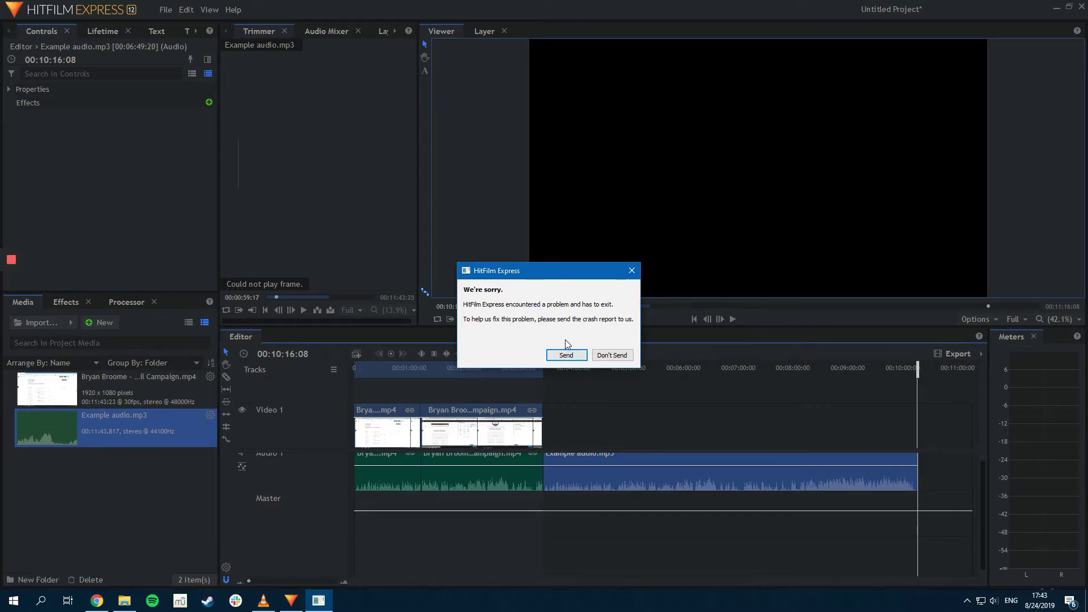
Dismiss the crash report without sending it, relaunch HitFilm Express and recover the unsaved project.
click(611, 356)
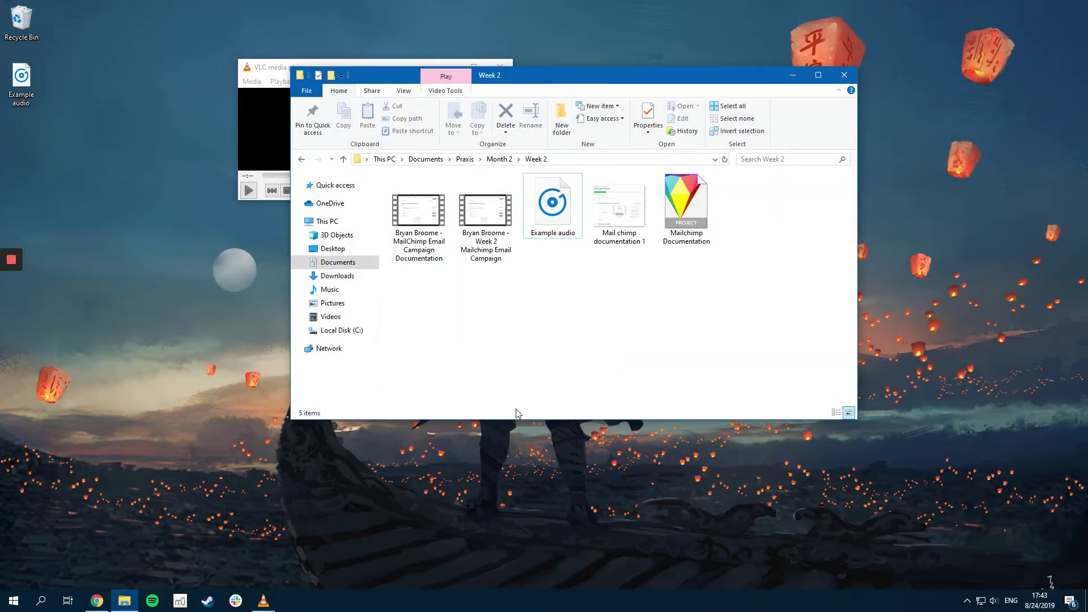
key(super)
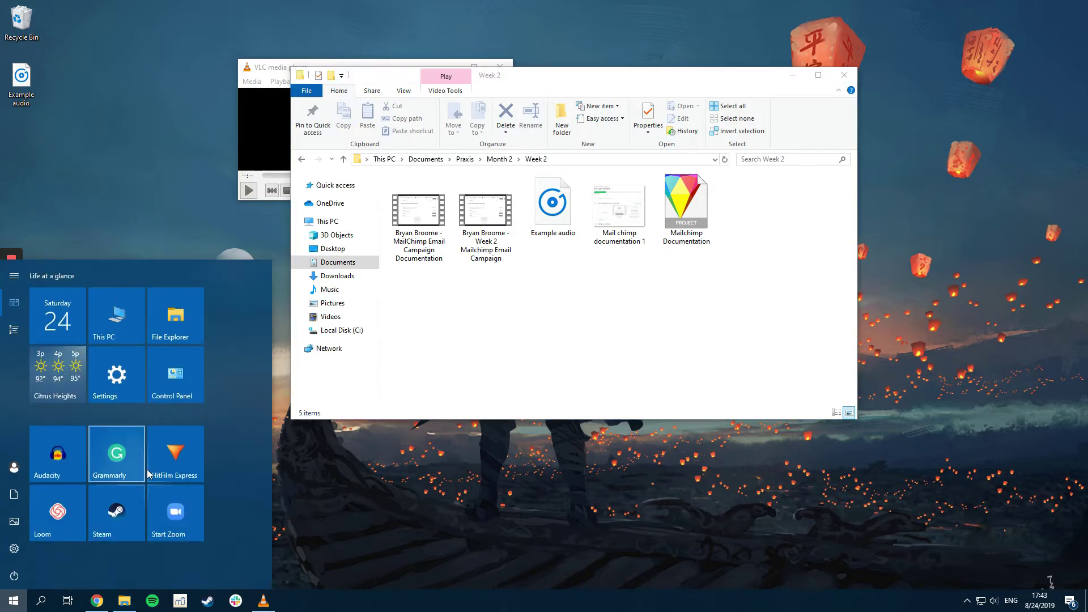
click(161, 465)
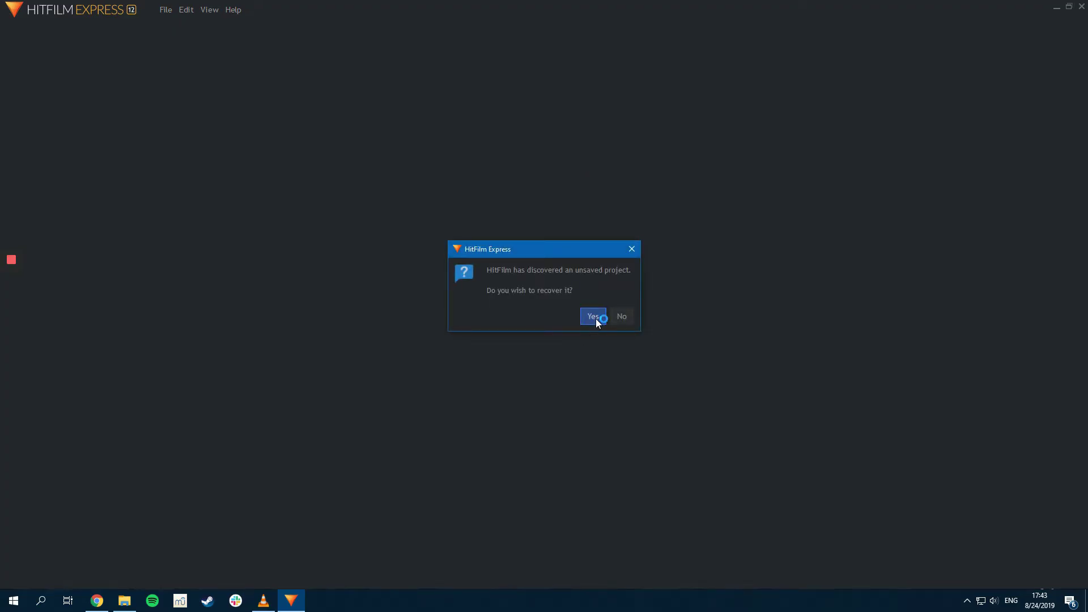
click(596, 320)
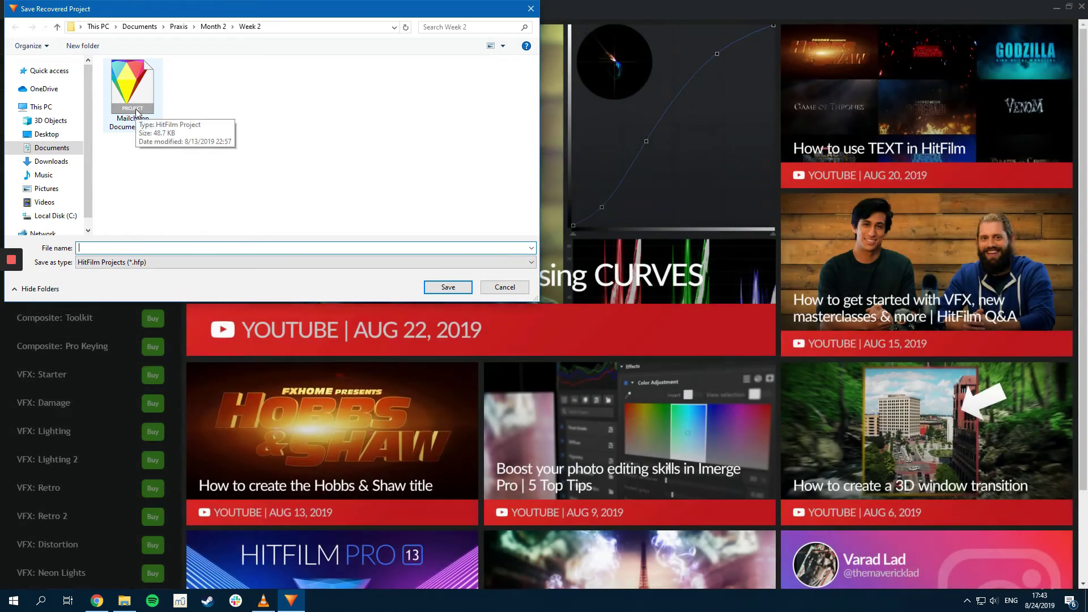
Save the recovered project as test in the Week 2 folder, without replacing the existing Mailchimp Documentation project.
double_click(135, 109)
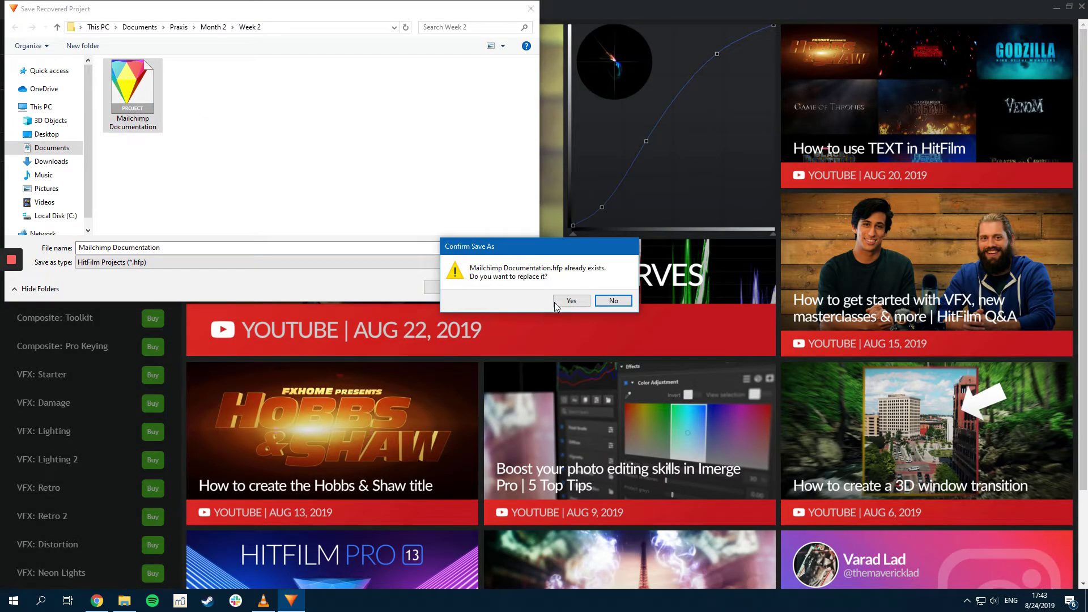
click(606, 301)
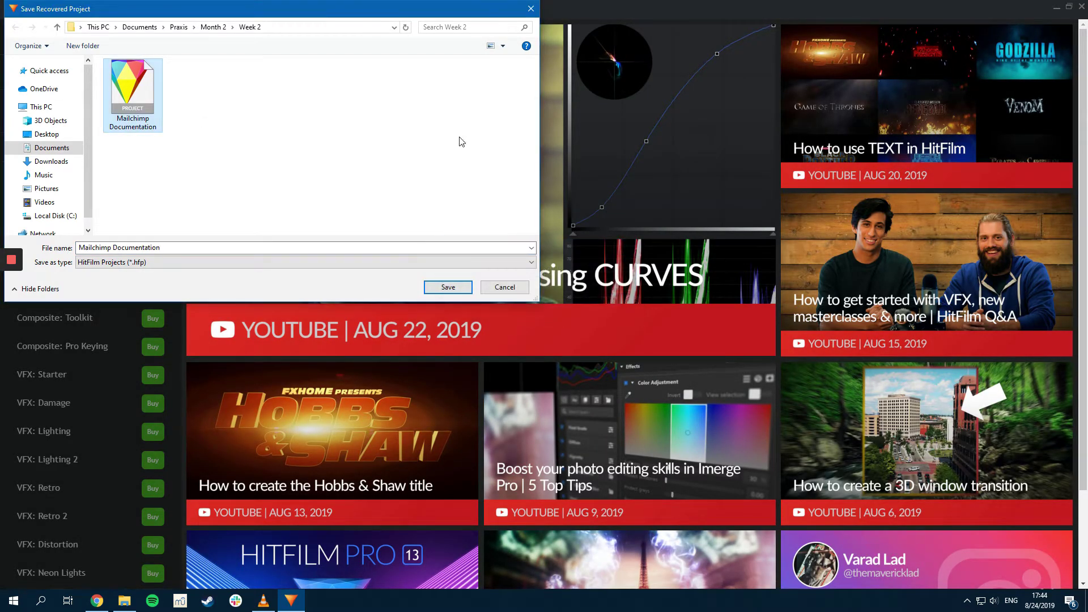
click(401, 246)
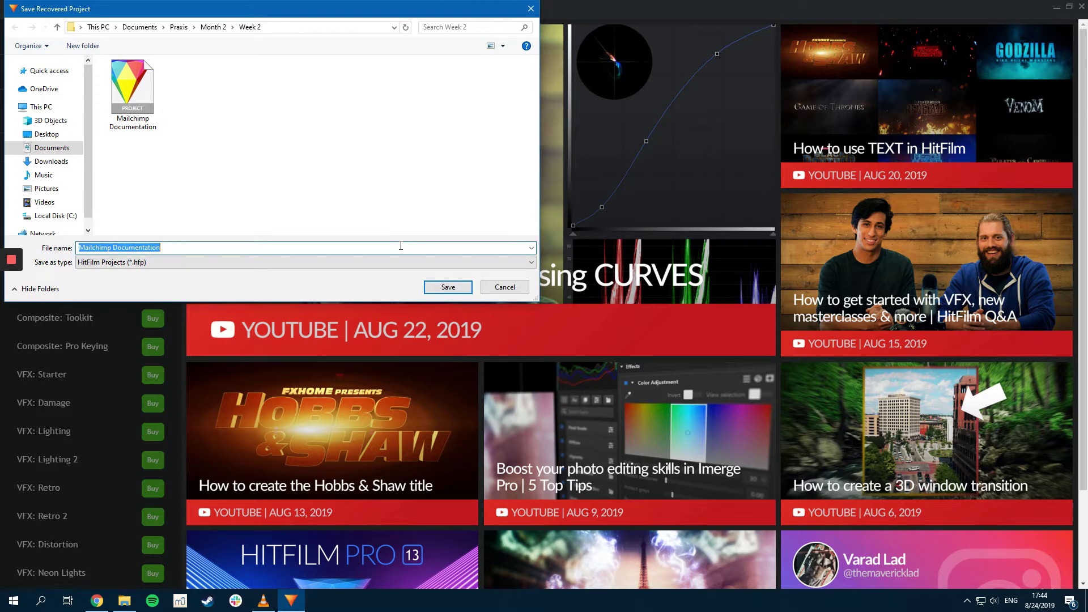
text(as)
key(Return)
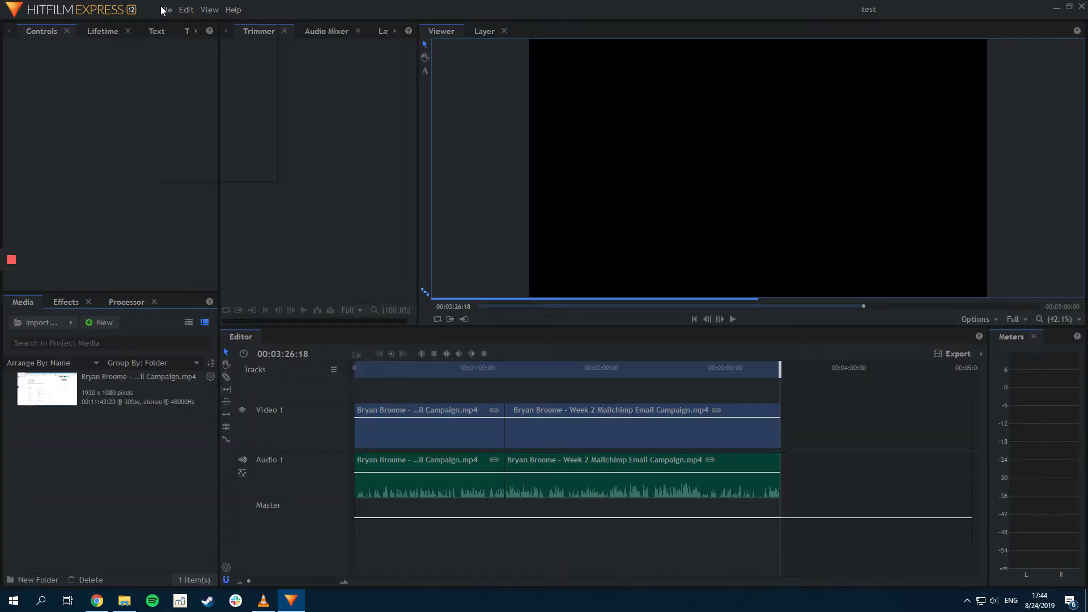
Import Example audio.mp3 from the Desktop into the project's media and trim it to end at 00:06:53:10.
click(164, 10)
click(295, 245)
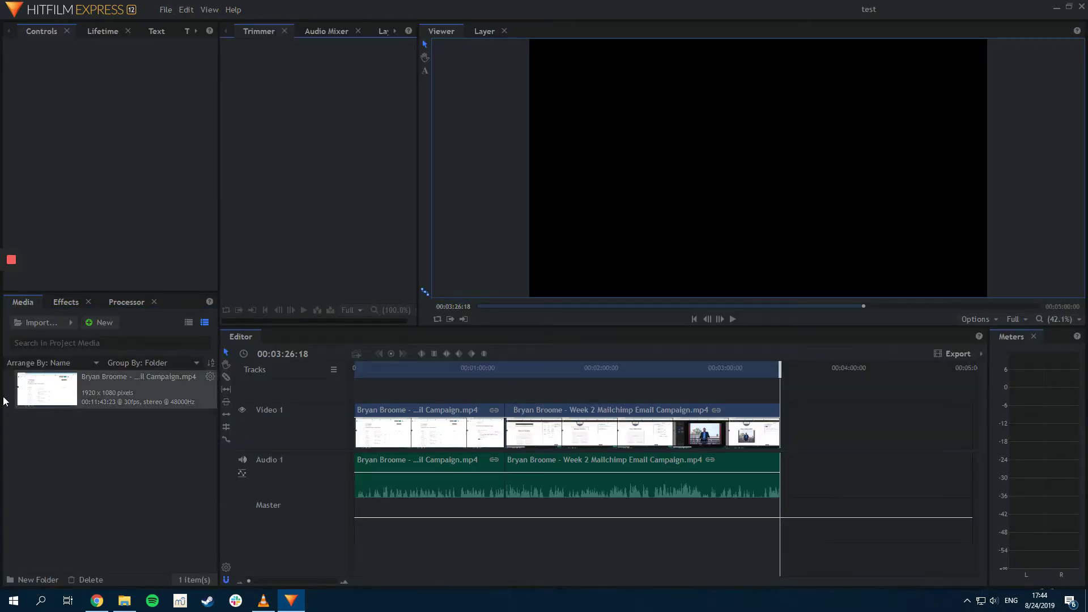
click(71, 322)
click(99, 344)
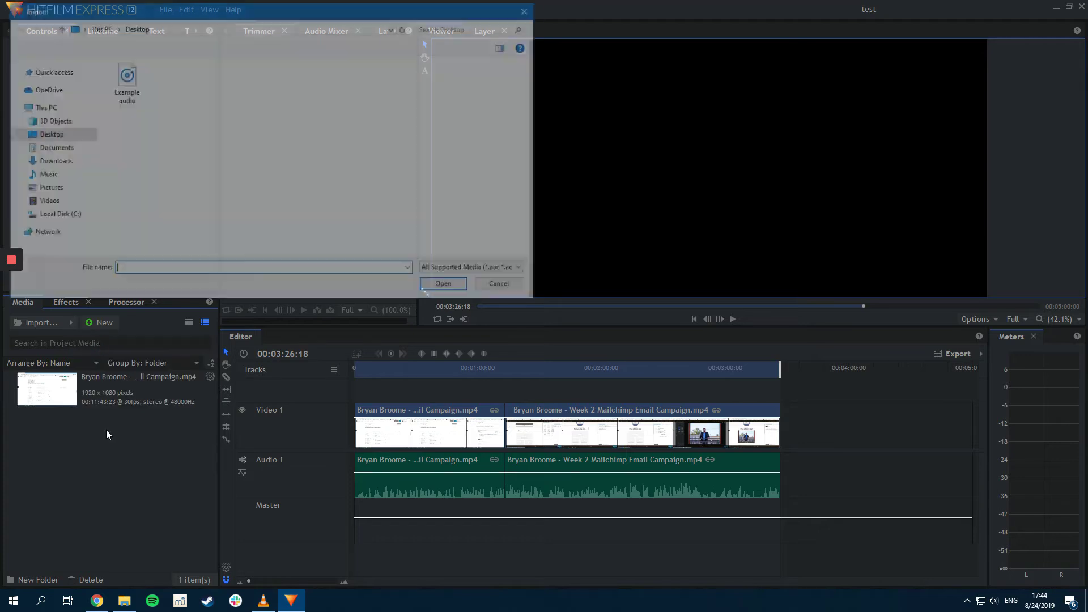
double_click(125, 84)
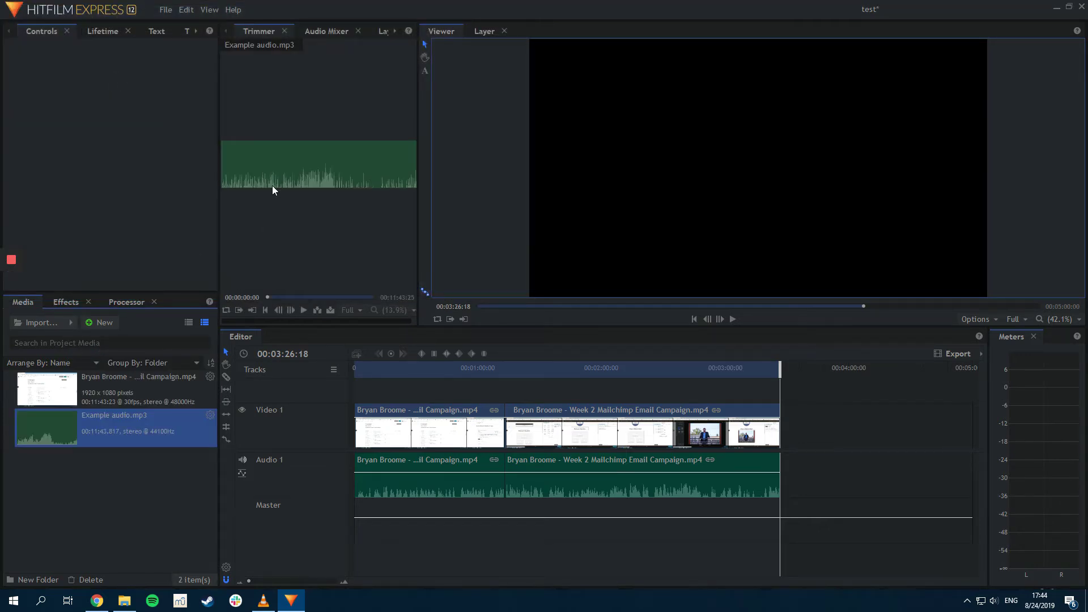
click(329, 297)
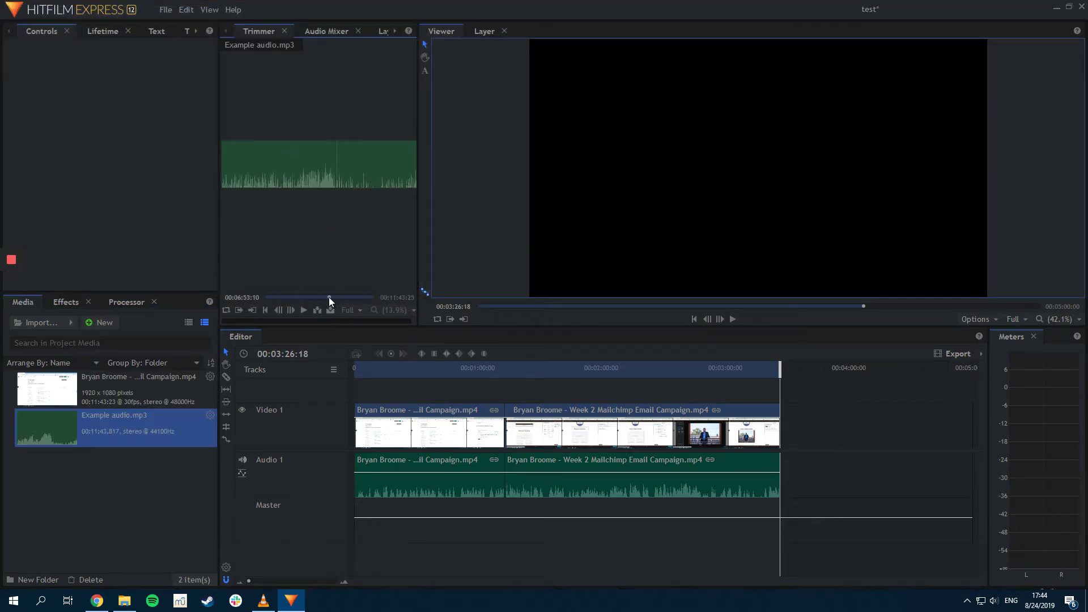
click(256, 311)
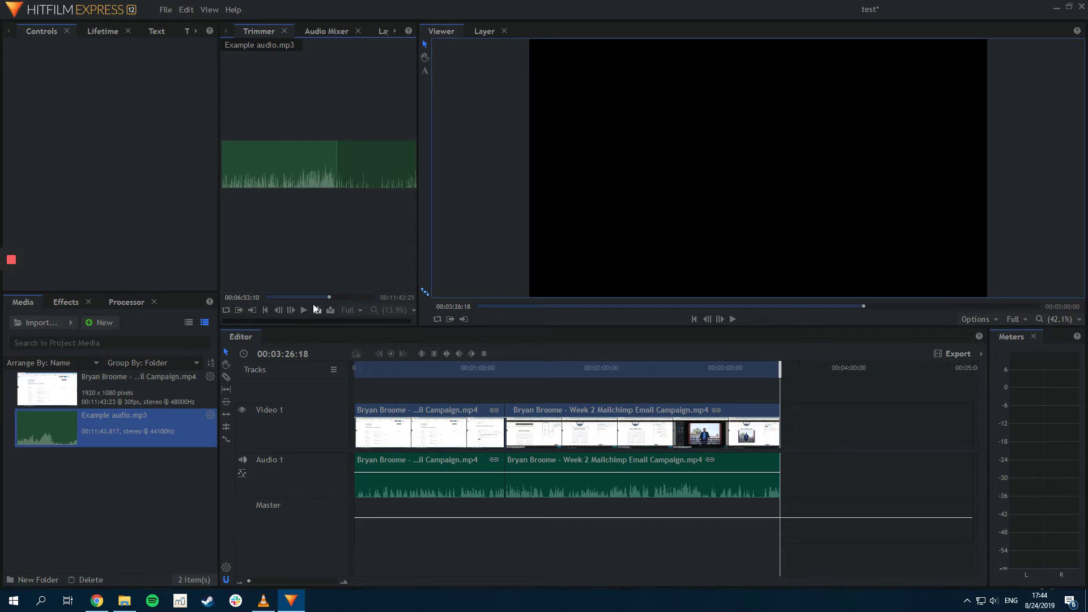
Return the playhead to the timeline start, insert a second audio track and mute Audio 1.
drag(780, 371, 239, 486)
right_click(281, 517)
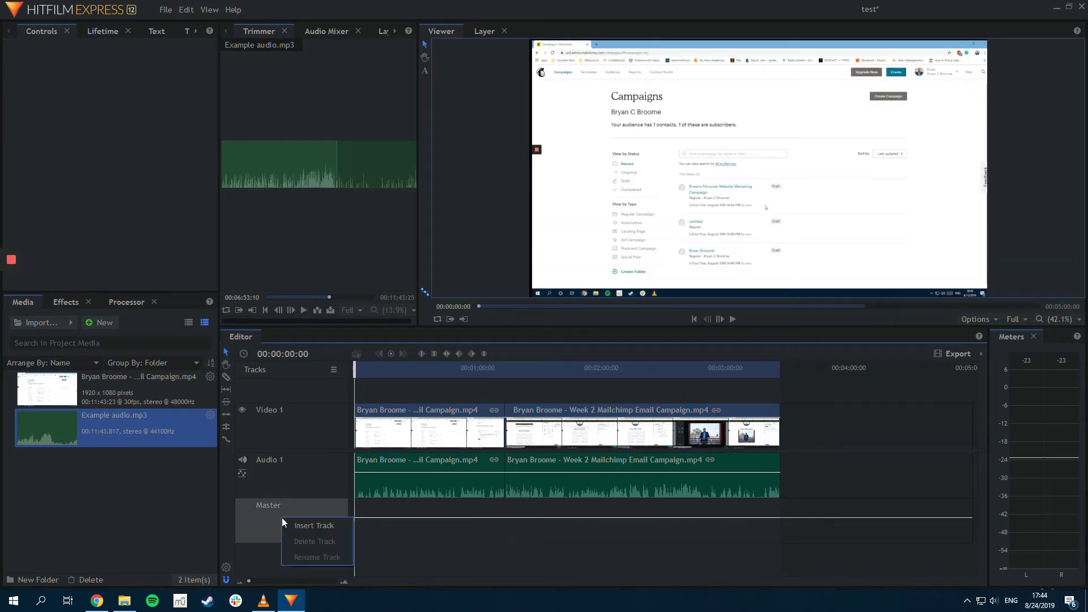
click(311, 524)
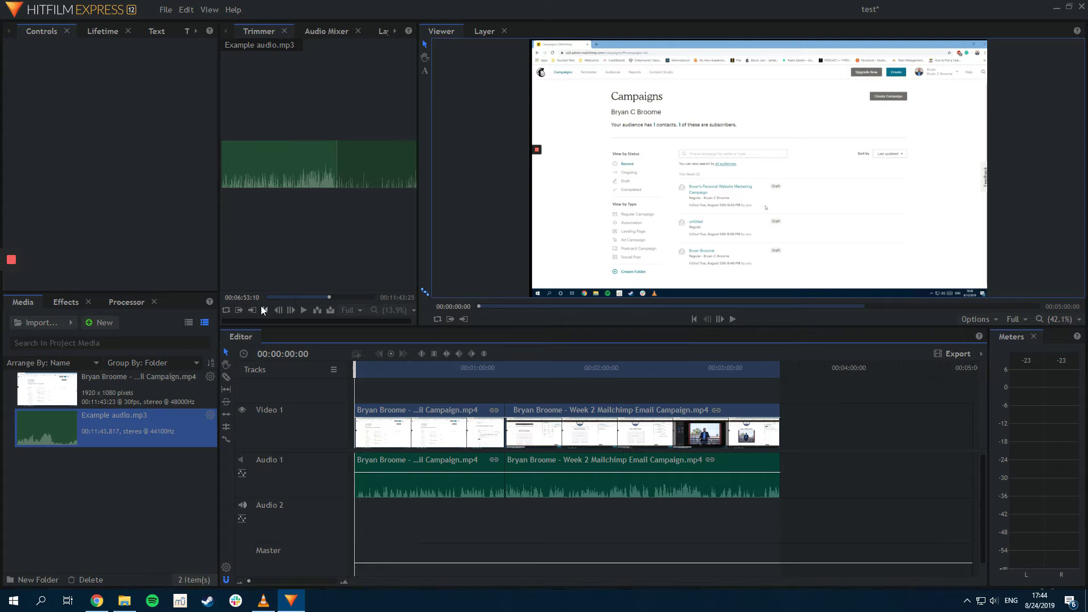
Insert the trimmed Example audio.mp3 at the timeline start on Audio 2 and move both video clips back to the start, end to end.
click(321, 310)
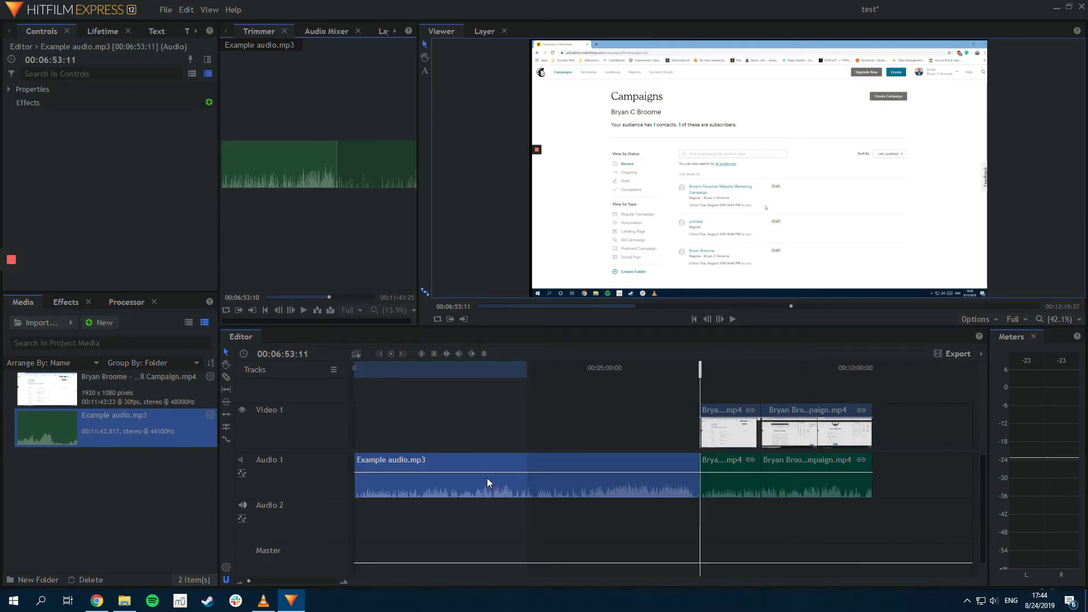
drag(484, 464, 482, 526)
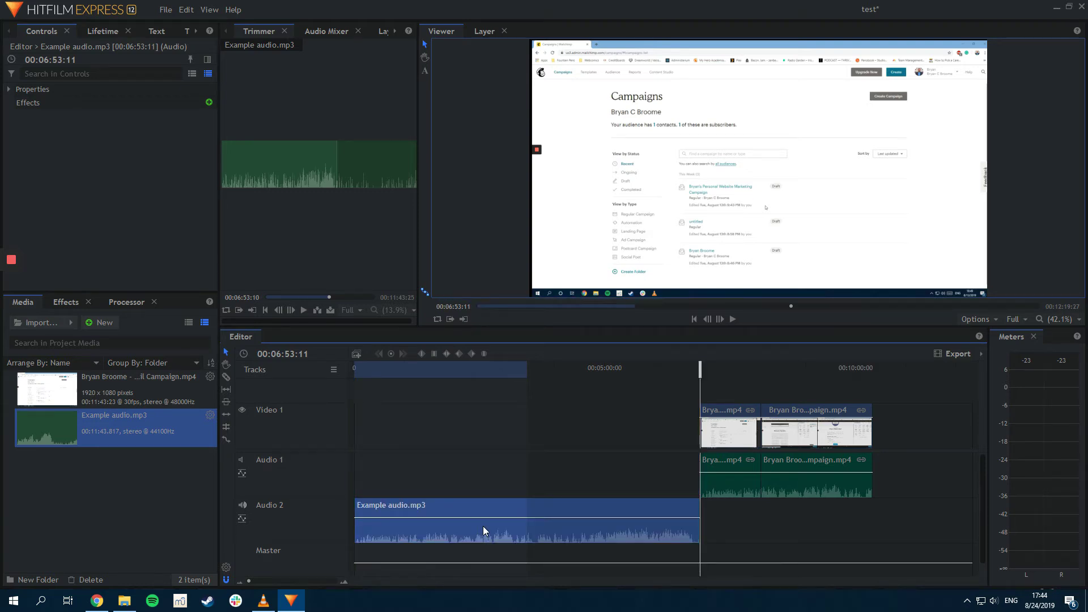
click(722, 413)
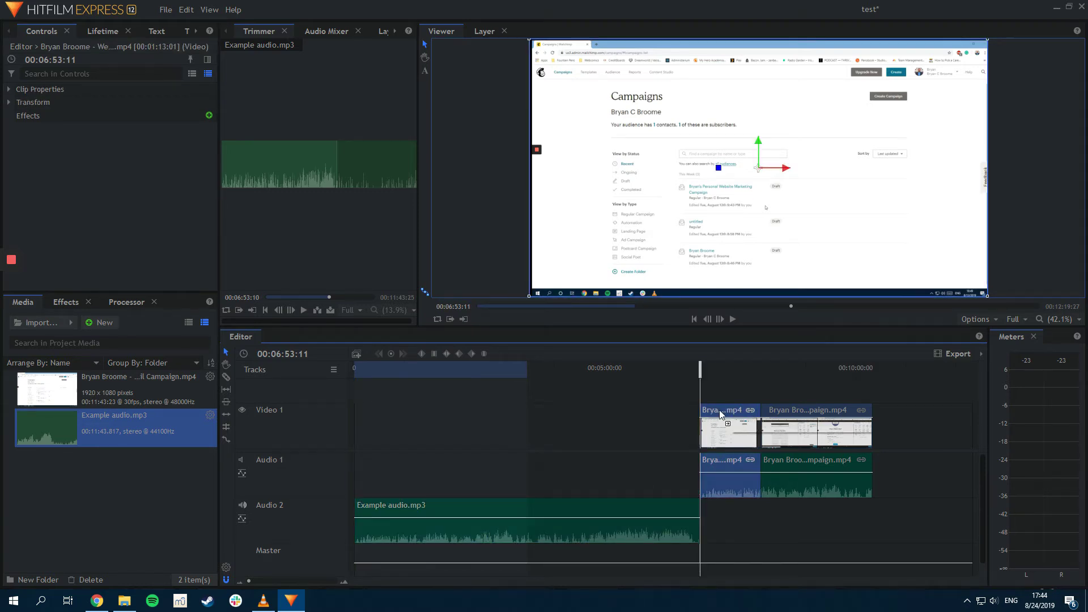
drag(722, 413, 375, 414)
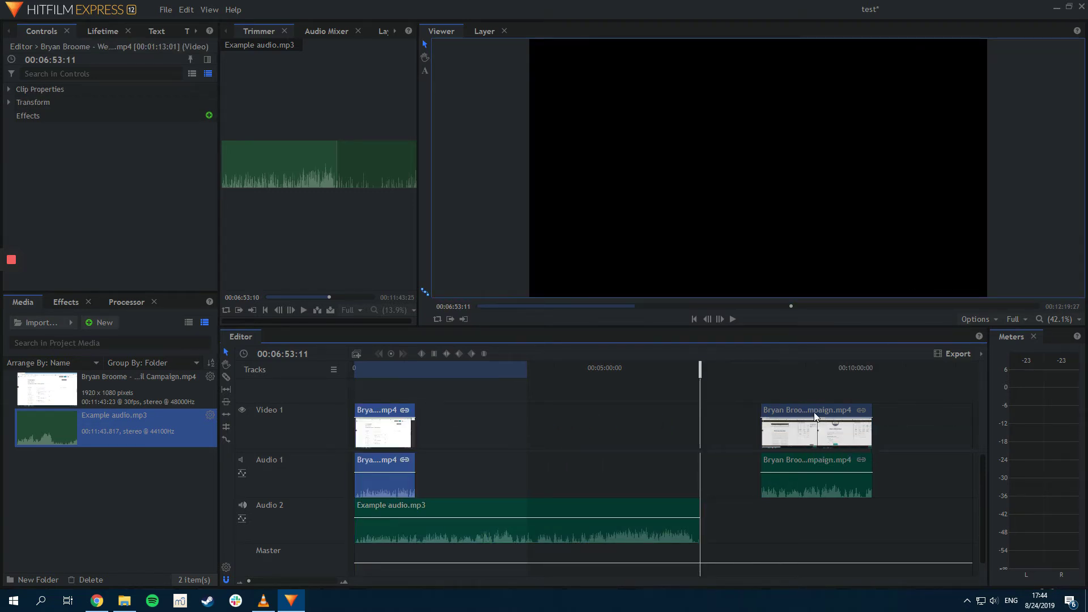
drag(815, 416, 469, 413)
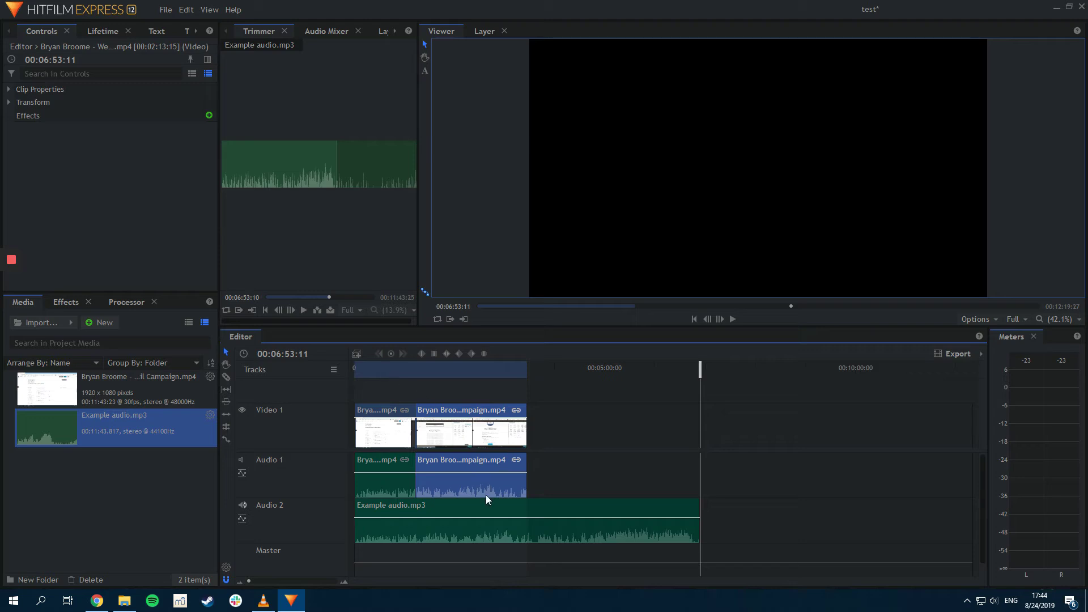
Add the timeline's In-Out Area to the export queue and go to the export screen.
click(966, 354)
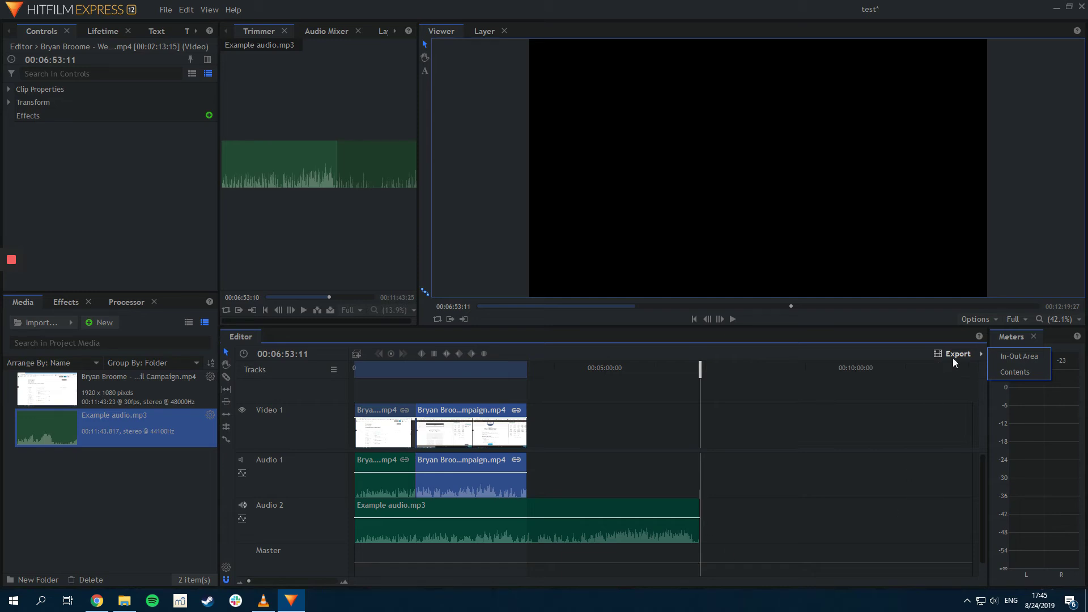
click(1016, 357)
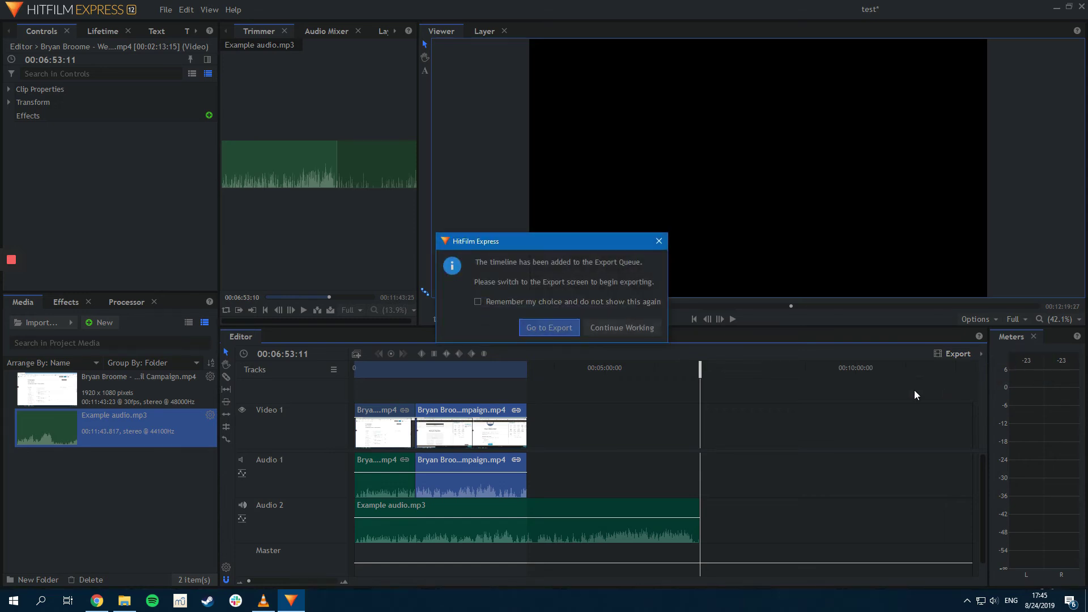
click(554, 328)
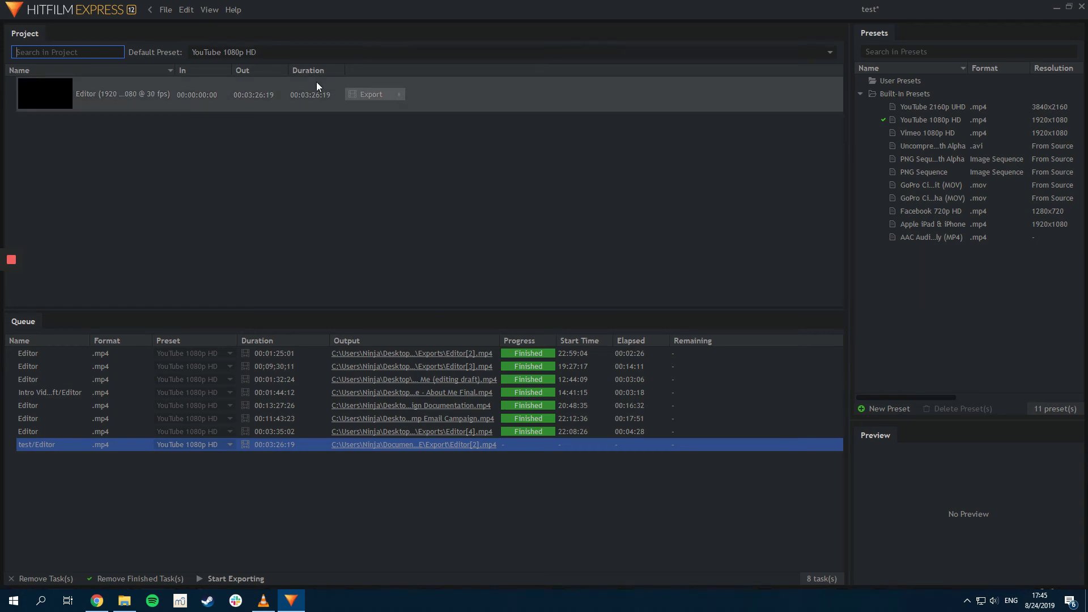